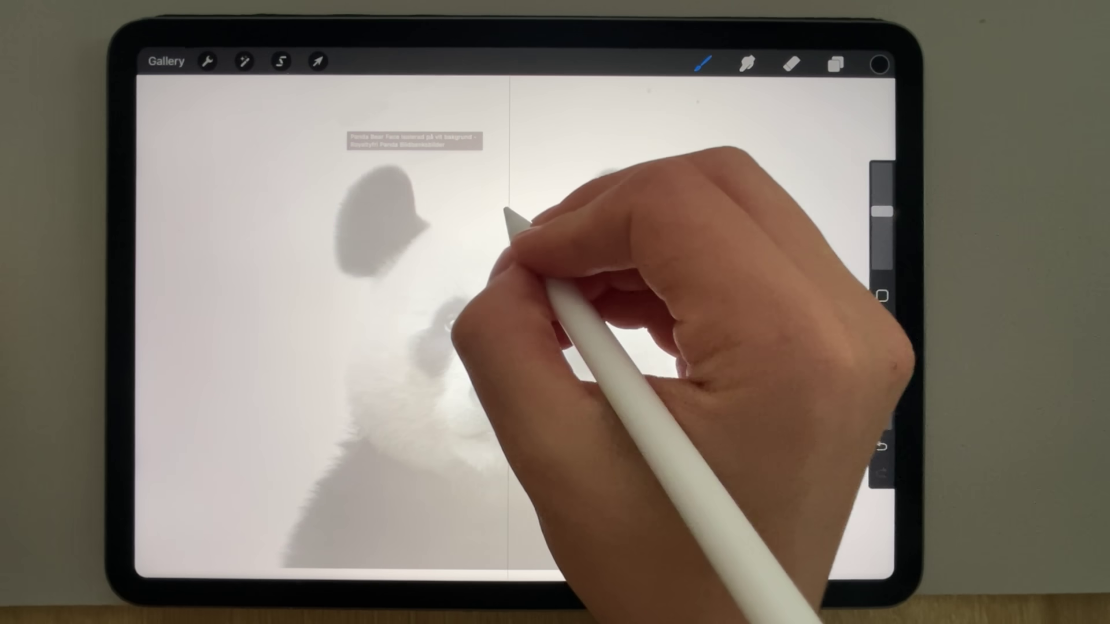
- Sketch the panda's head and ear outlines in black over the reference photo with mirror symmetry, and fill the ears black
mouse_move(366, 313)
mouse_down()
mouse_move(349, 397)
mouse_move(359, 389)
mouse_move(453, 471)
mouse_move(509, 482)
mouse_up()
mouse_move(469, 270)
mouse_down()
mouse_move(463, 211)
mouse_move(366, 363)
mouse_up()
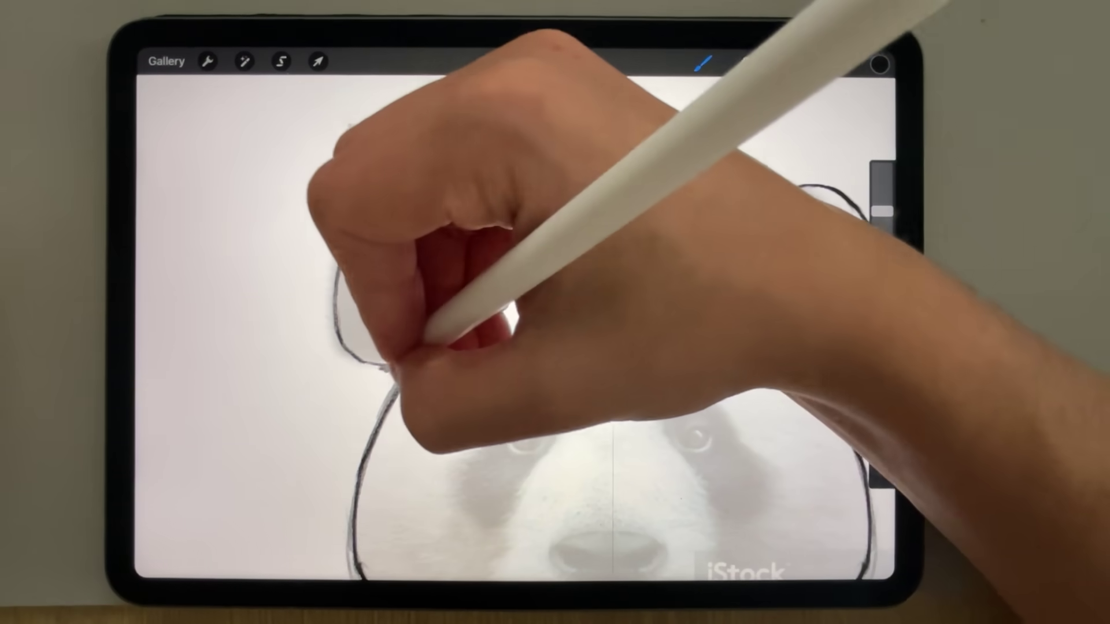
drag(391, 180, 407, 374)
drag(373, 201, 495, 284)
drag(615, 202, 482, 232)
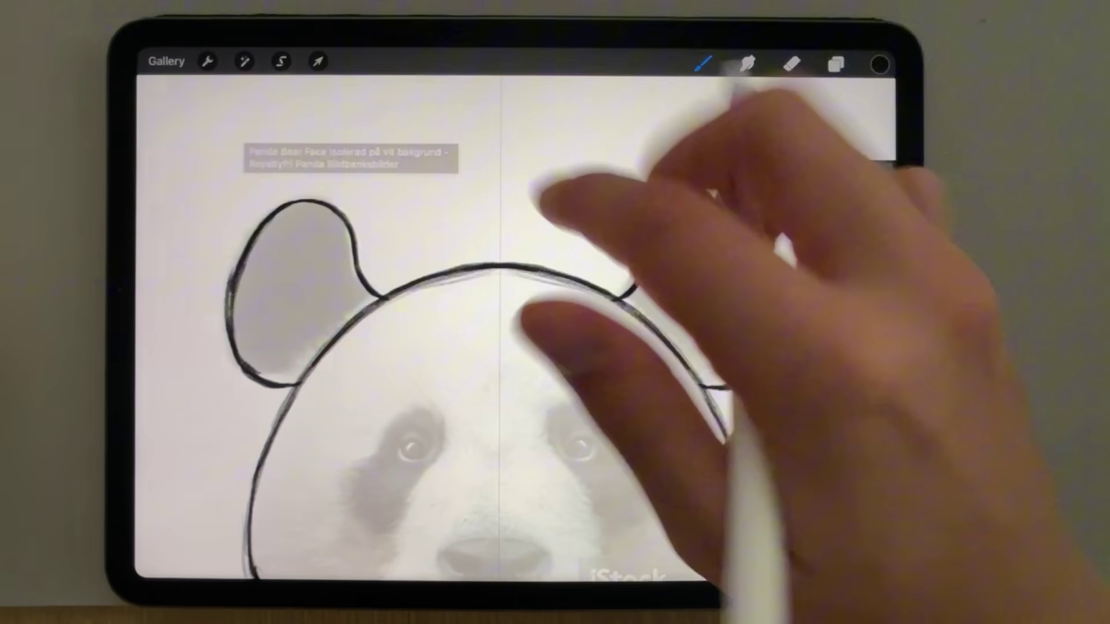
mouse_move(879, 64)
mouse_down()
mouse_move(292, 295)
mouse_move(348, 314)
mouse_up()
- Draw small circles around the panda's eyes and a solid black oval over its nose
scroll(619, 324, up, 5)
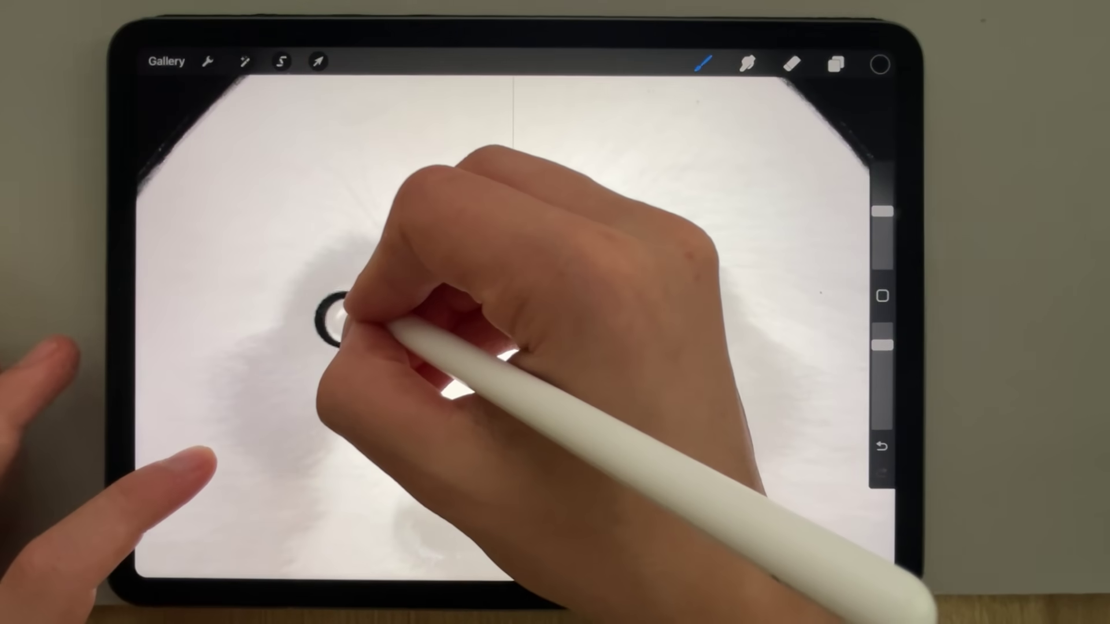
scroll(665, 324, down, 5)
drag(516, 312, 504, 396)
scroll(619, 347, up, 1)
drag(490, 344, 491, 381)
scroll(601, 367, up, 1)
drag(523, 333, 538, 398)
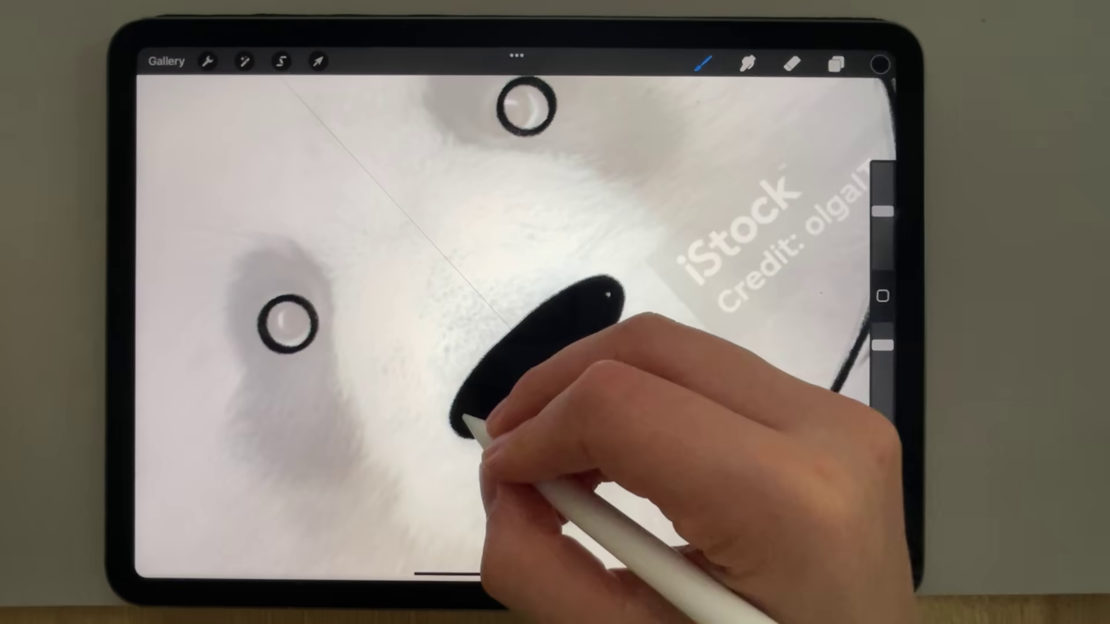
drag(463, 415, 467, 419)
- Sketch the mouth's forked line below the nose and a thin muzzle contour running down from the eyes
scroll(578, 347, down, 3)
click(792, 63)
scroll(578, 347, down, 3)
click(702, 63)
mouse_move(445, 166)
mouse_down()
mouse_move(376, 364)
mouse_move(407, 403)
mouse_up()
scroll(635, 324, down, 1)
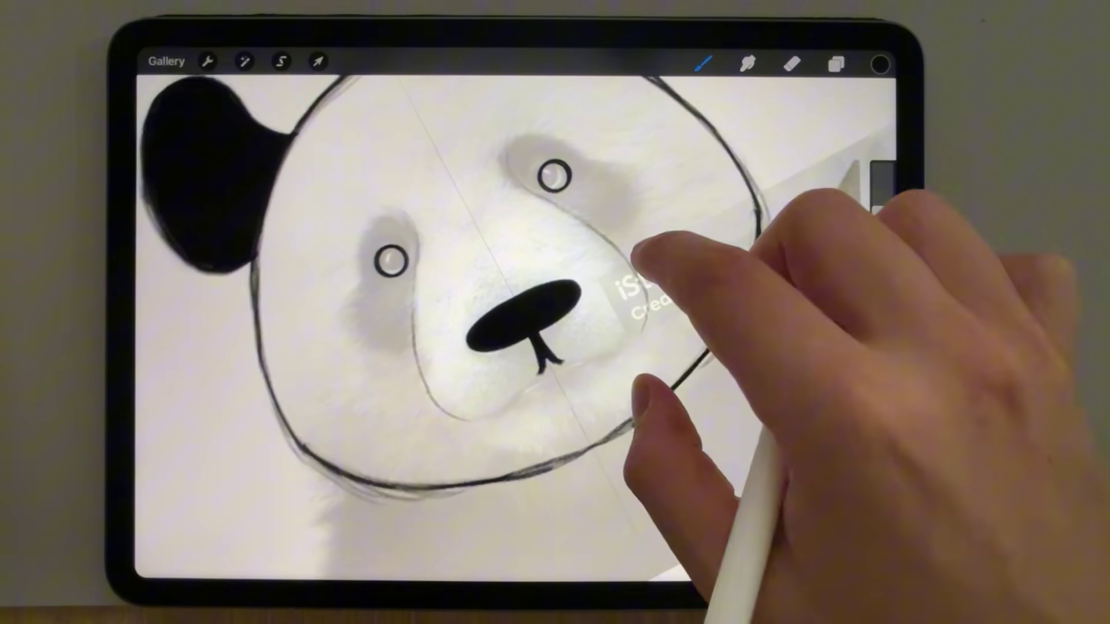
- Darken the muzzle contour and draw the mouth curves from the line below the nose out to the muzzle
mouse_move(417, 222)
mouse_down()
mouse_move(409, 229)
mouse_move(465, 421)
mouse_up()
scroll(503, 265, up, 3)
drag(442, 295, 367, 309)
scroll(589, 309, down, 3)
drag(521, 365, 543, 378)
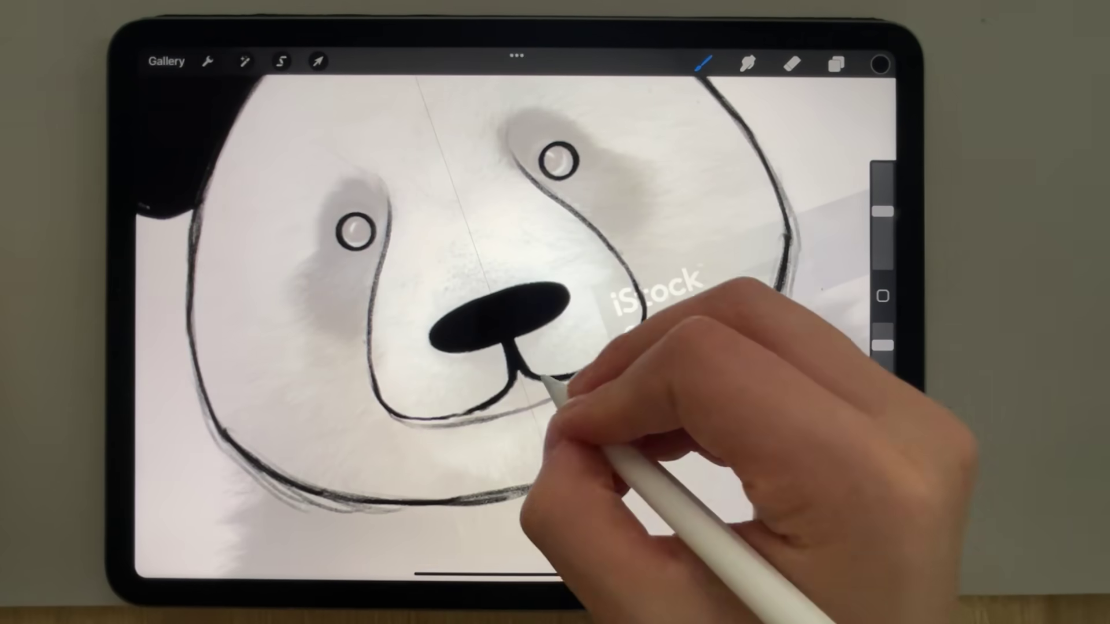
scroll(521, 324, down, 1)
drag(476, 138, 446, 244)
scroll(572, 242, down, 2)
scroll(521, 277, up, 4)
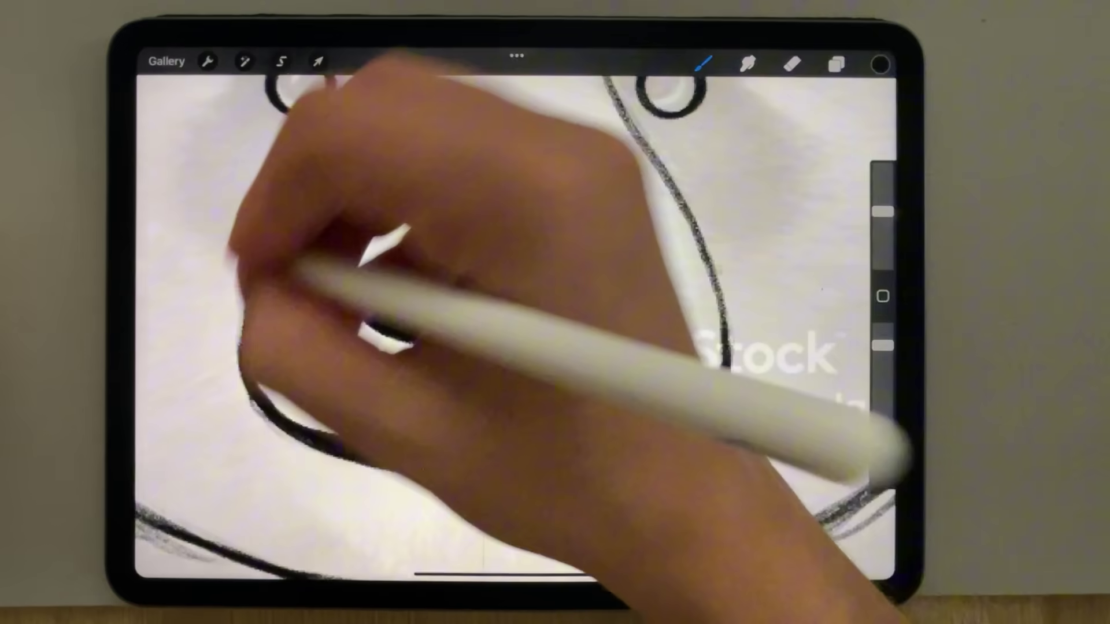
- Fill the panda's eye patches with black, keeping the eye circles white, and clean up their edges with the eraser
scroll(521, 323, down, 3)
scroll(521, 324, down, 1)
mouse_move(586, 230)
mouse_down()
mouse_move(666, 356)
mouse_move(581, 239)
mouse_move(686, 232)
mouse_move(656, 366)
mouse_up()
key(ctrl+z)
drag(880, 64, 682, 289)
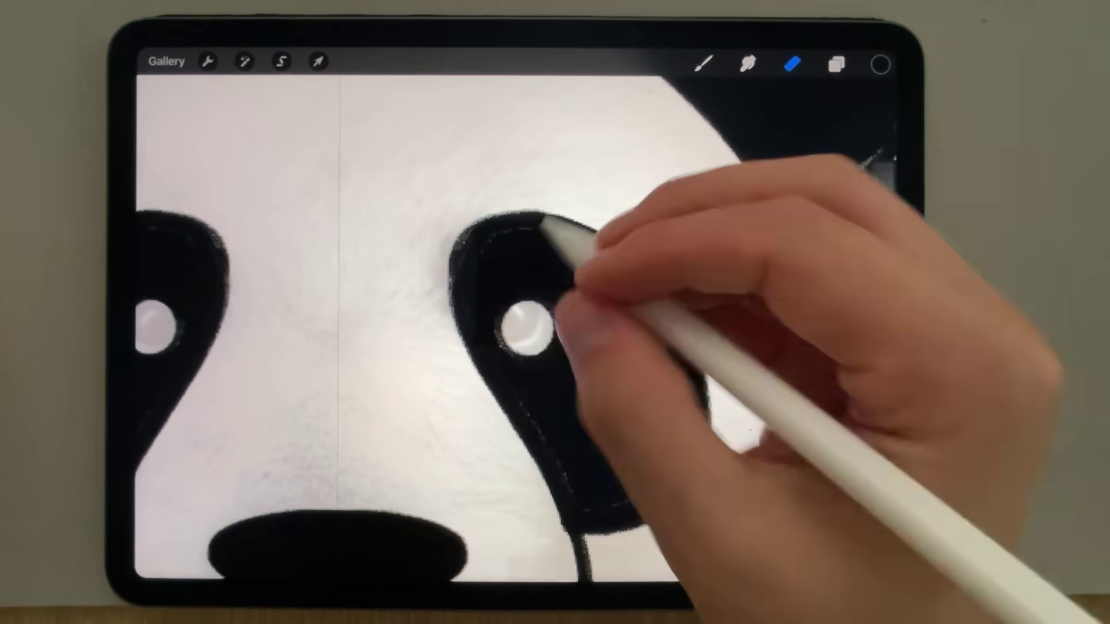
drag(558, 240, 575, 280)
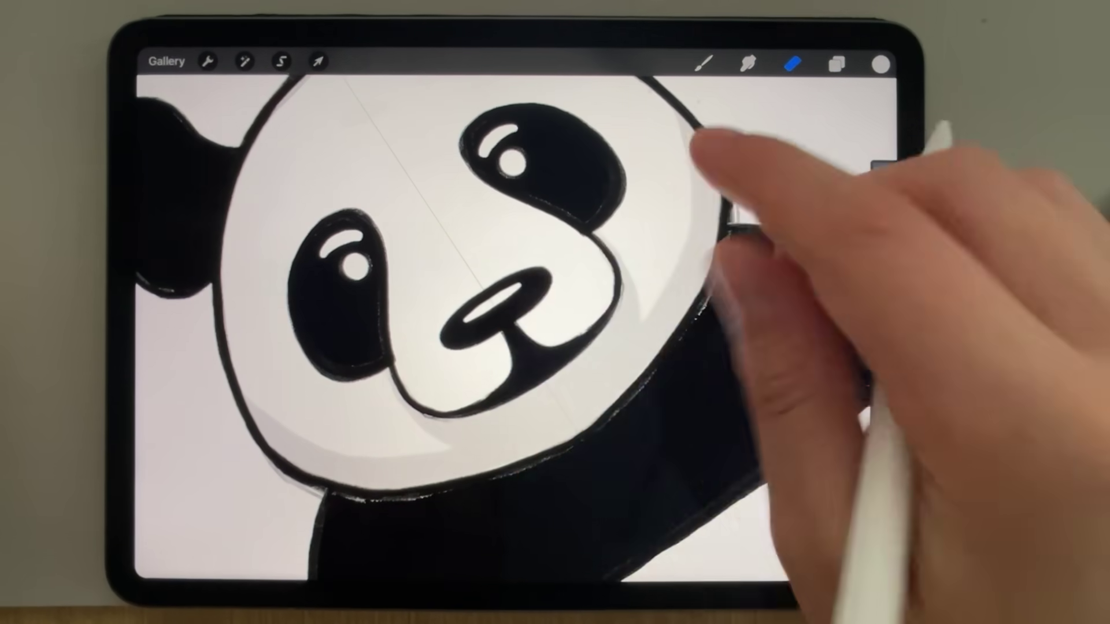
scroll(514, 329, down, 5)
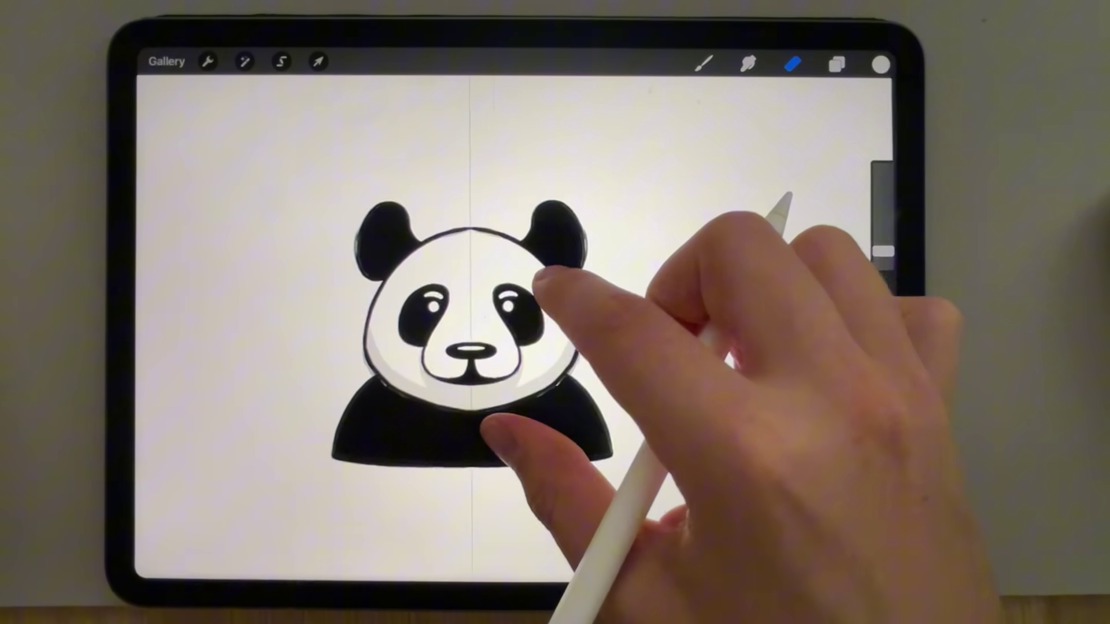
scroll(520, 356, up, 3)
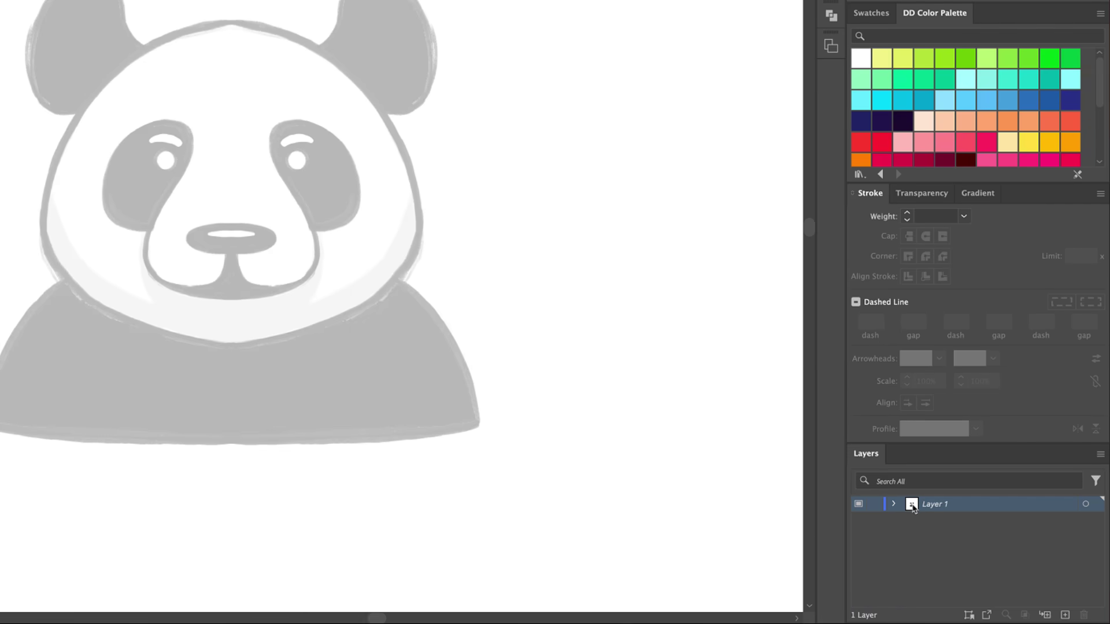
- Switch to Illustrator and apply template options to the sketch layer, Layer 1, with images dimmed to 25%
double_click(966, 537)
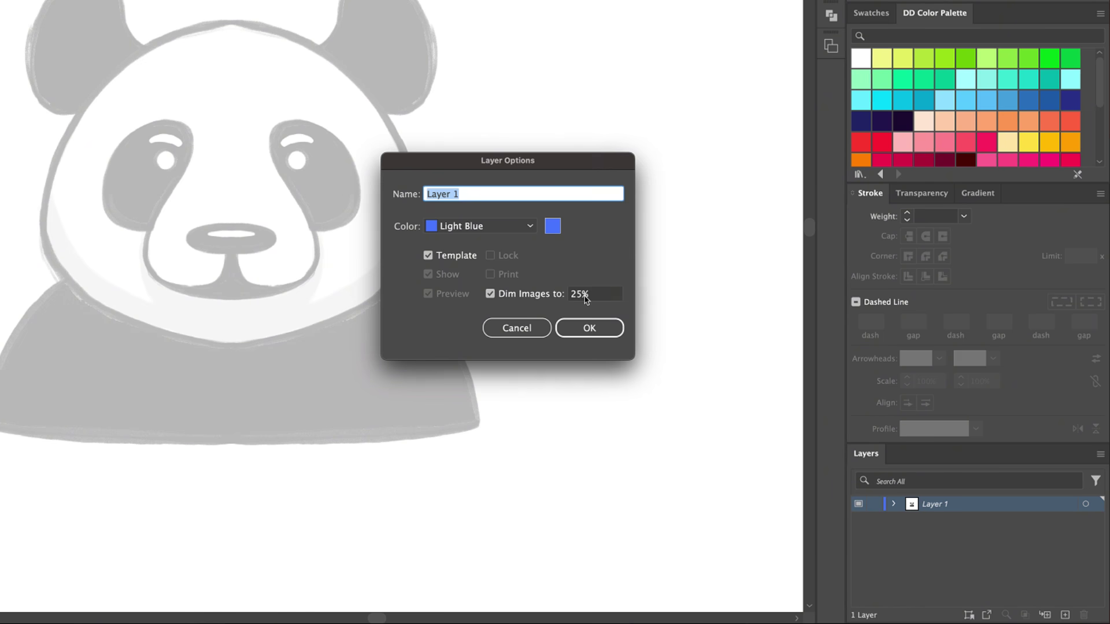
click(585, 295)
click(591, 327)
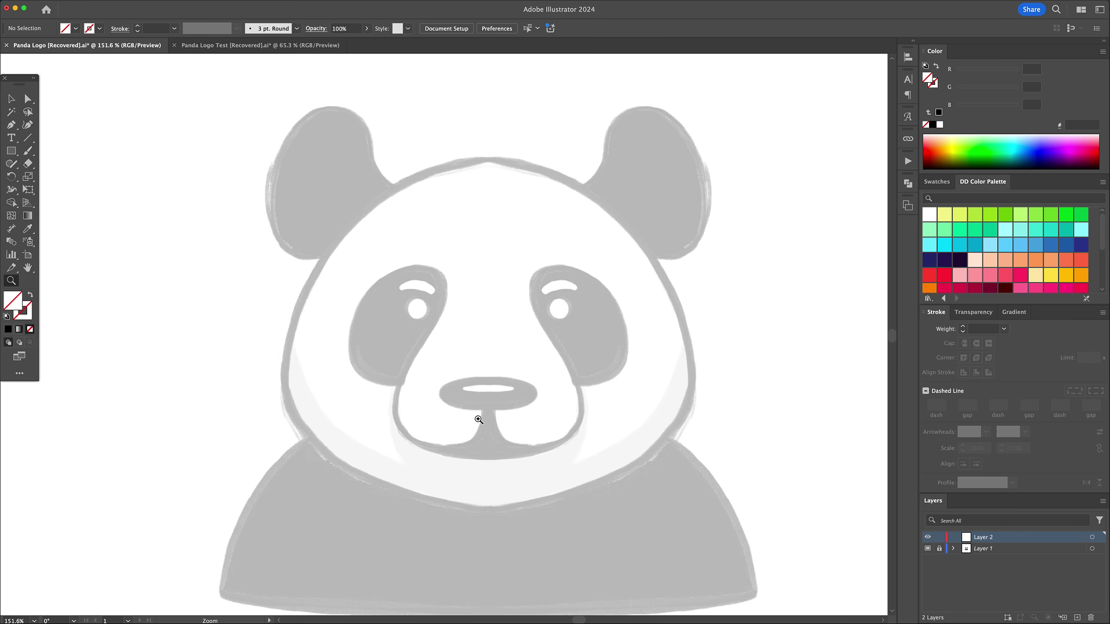
- Show the rulers and place a vertical guide through the centre of the panda's face
key(super+r)
drag(3, 418, 426, 426)
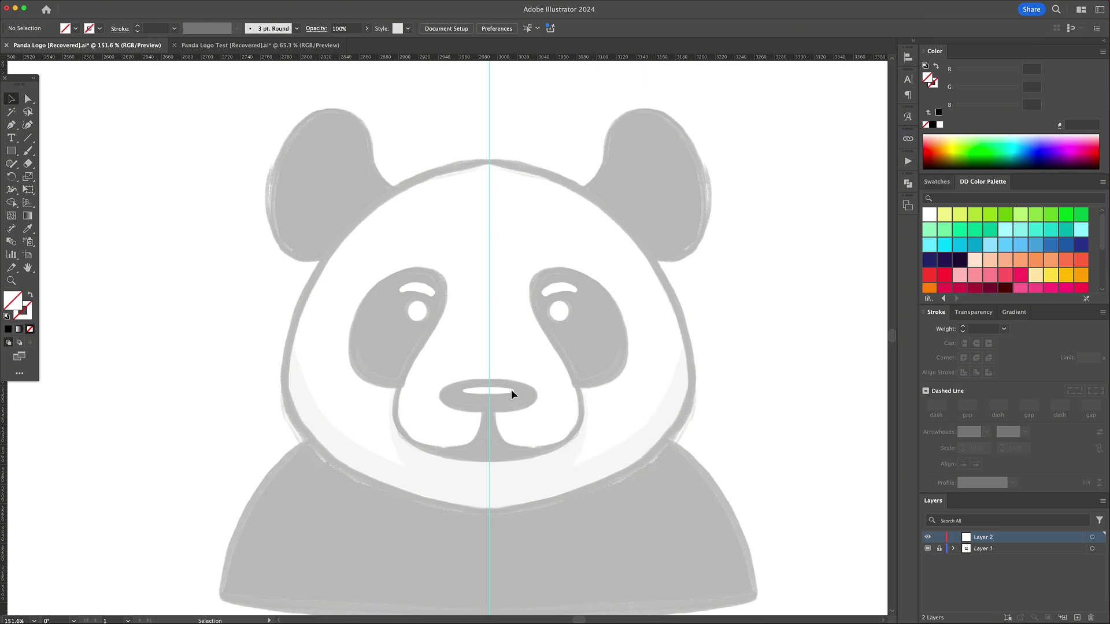
- Trace the left half of the head from crown to chin with the Pen tool, using a dark navy stroke and no fill
click(937, 182)
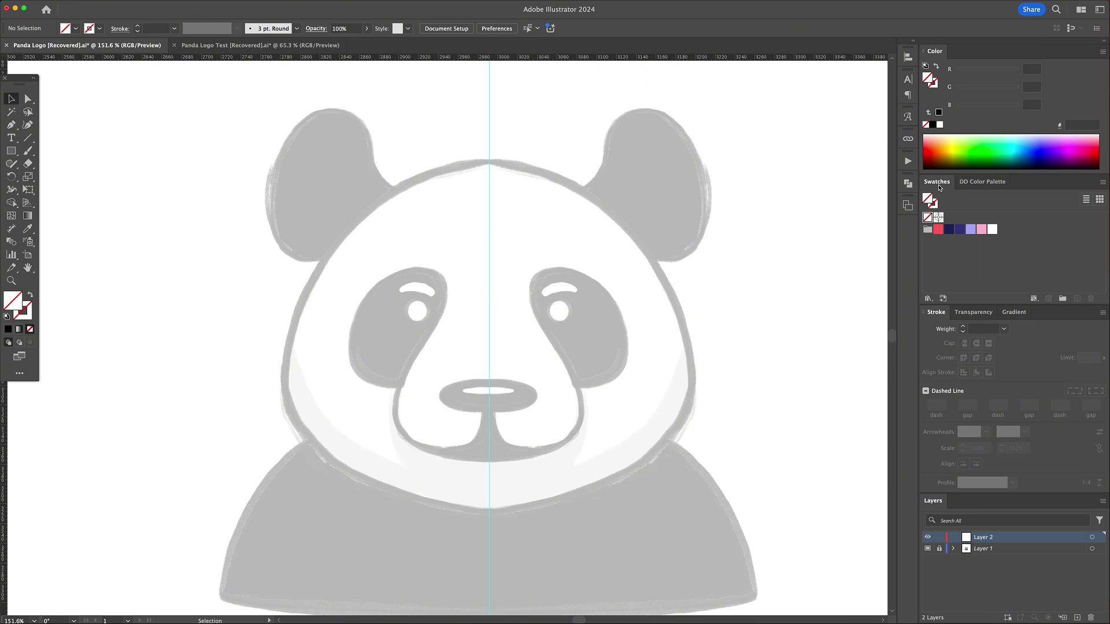
click(948, 230)
key(shift+x)
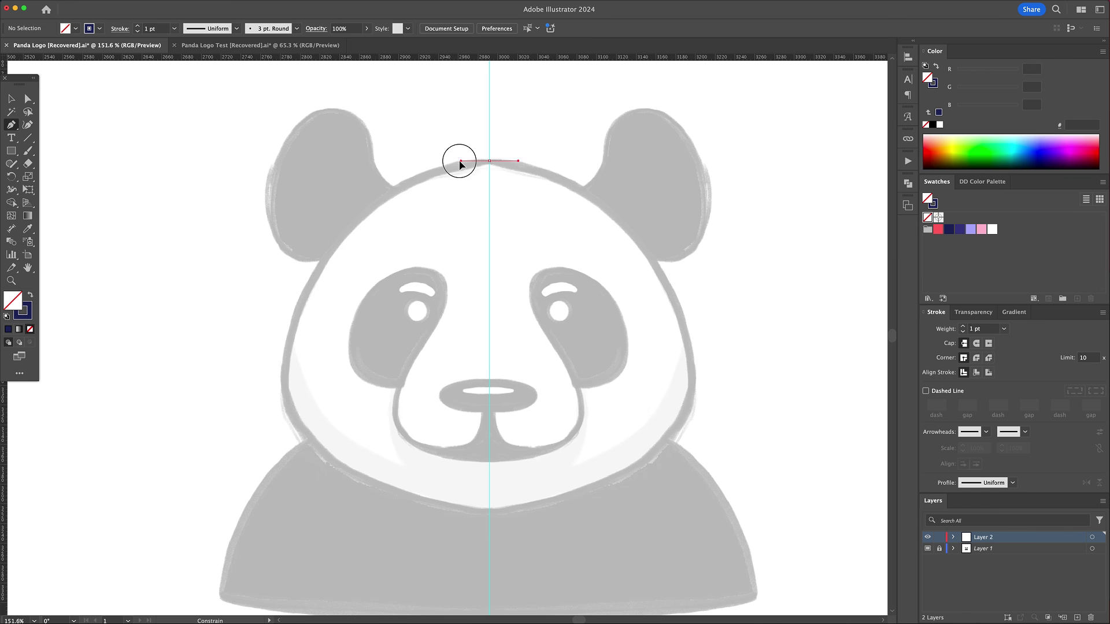
drag(436, 164, 435, 162)
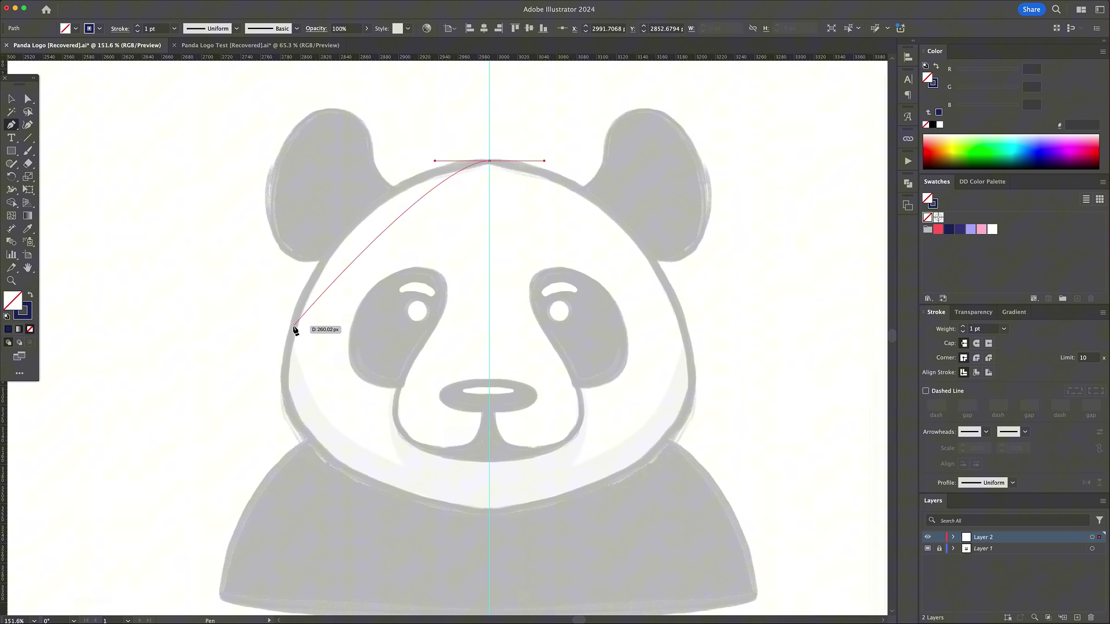
drag(293, 328, 249, 443)
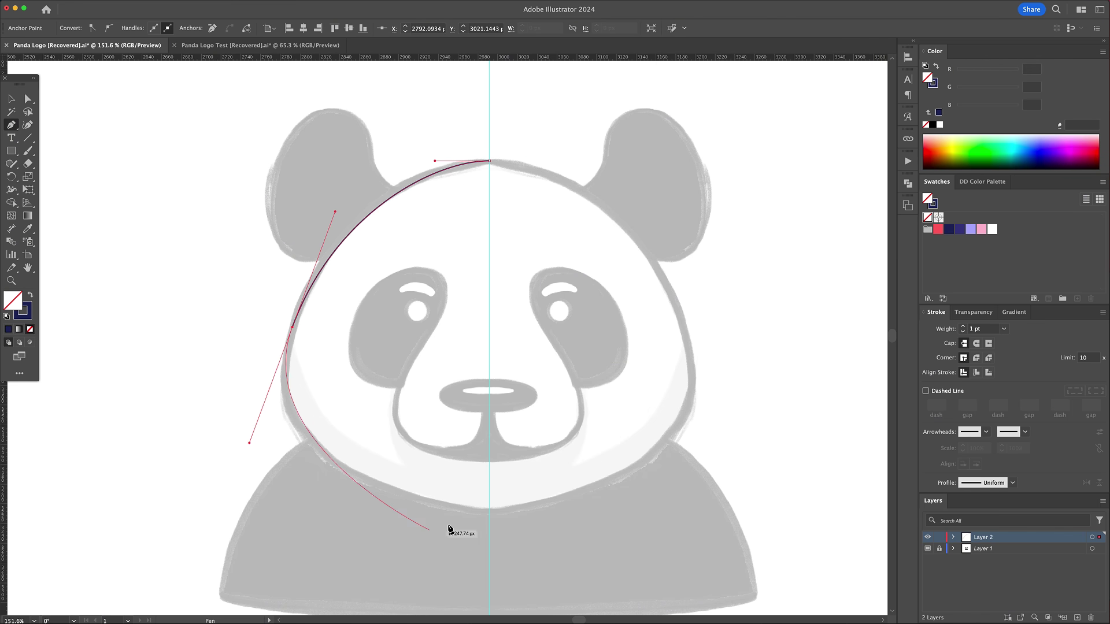
drag(492, 511, 628, 513)
key(v)
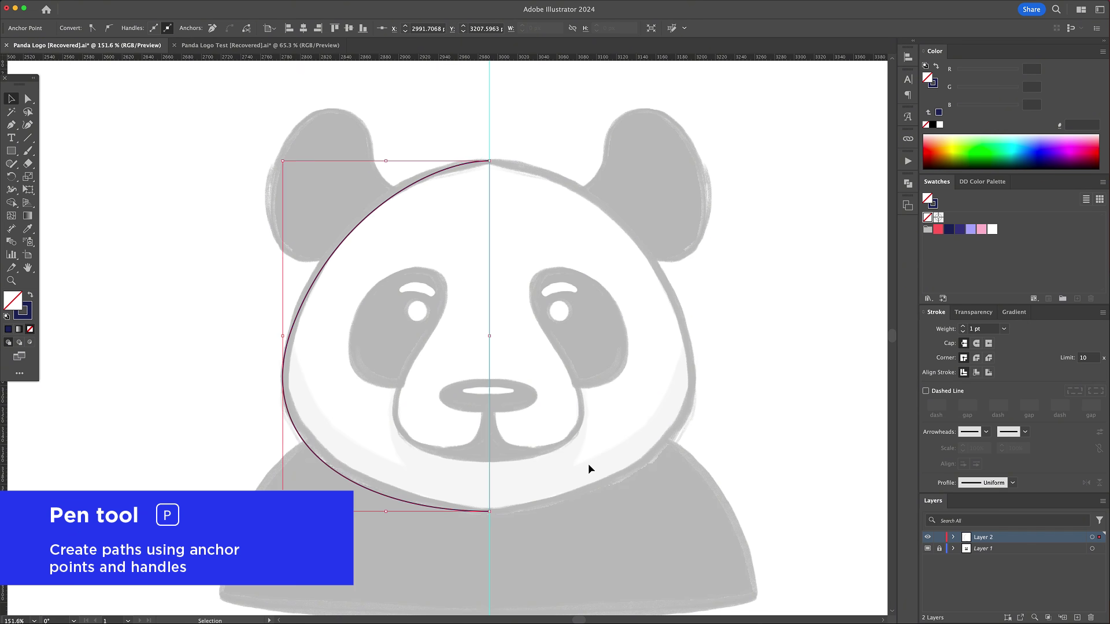
- Give the half-head path a 6 pt stroke with round caps and round corner joins
click(592, 400)
drag(456, 146, 486, 221)
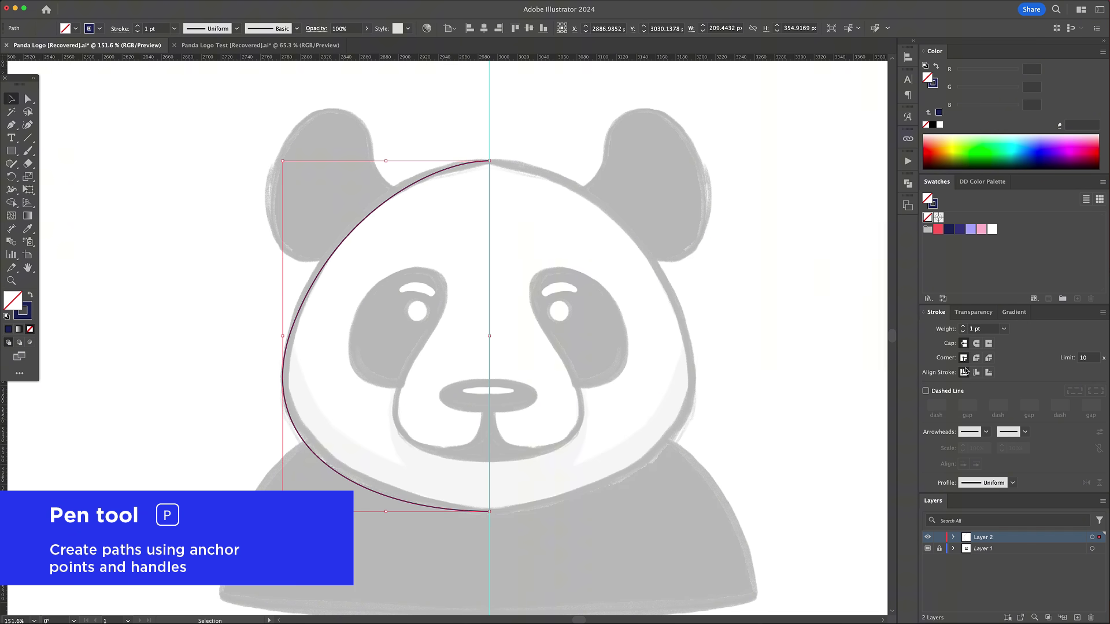
click(964, 327)
click(964, 327)
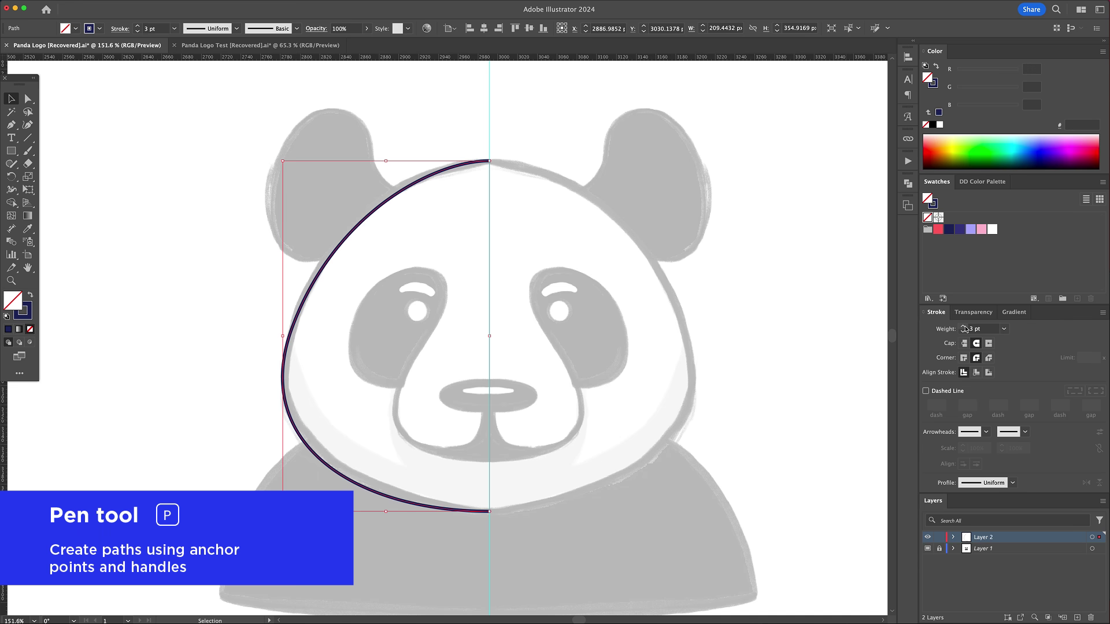
click(963, 327)
click(963, 327)
click(964, 327)
click(778, 349)
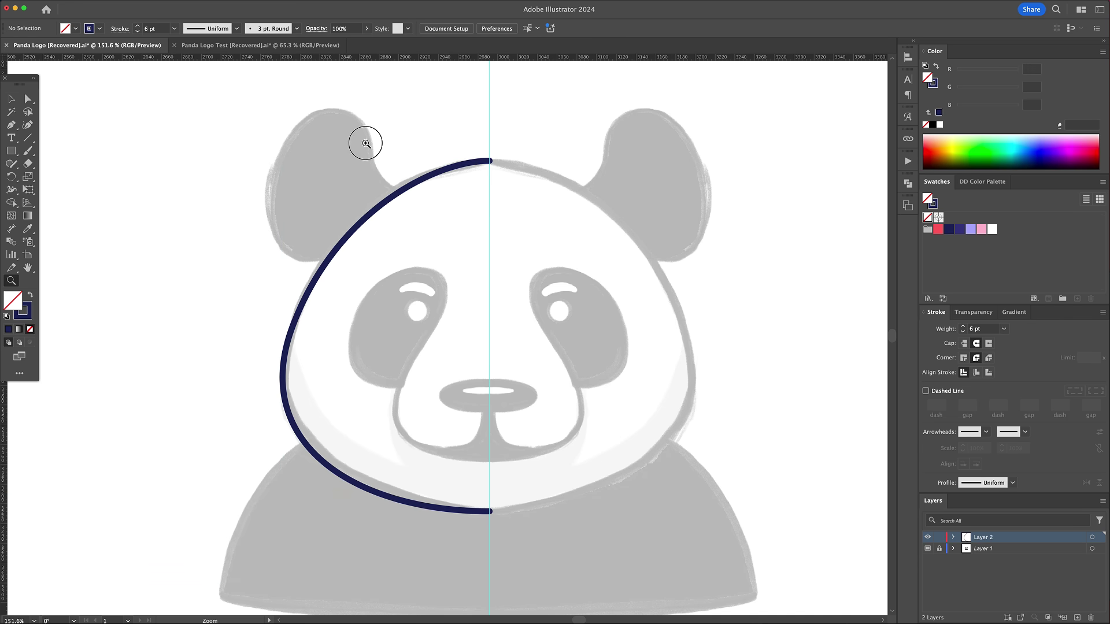
- Trace the panda's left ear with the Pen tool as an open curve whose ends overlap the inside of the head
drag(366, 143, 566, 306)
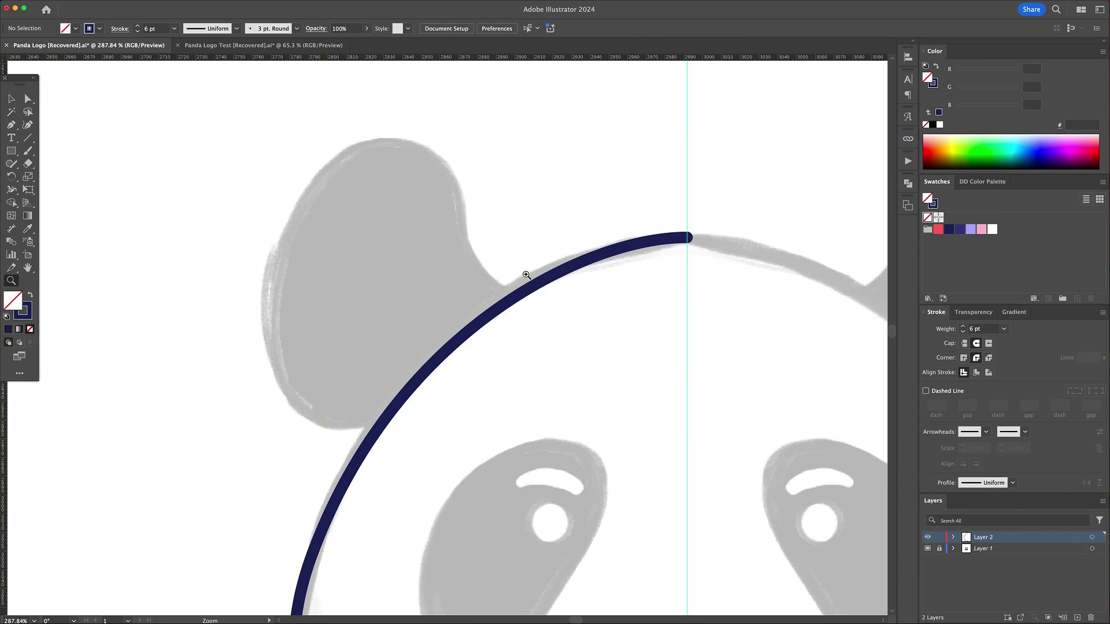
drag(525, 273, 510, 277)
key(p)
click(548, 293)
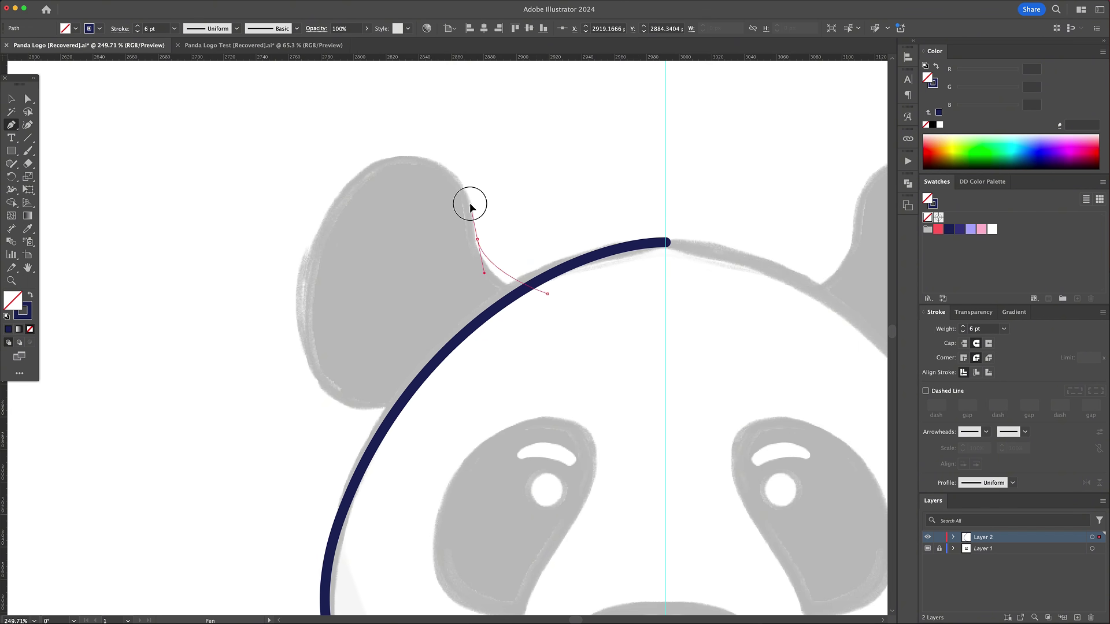
drag(470, 206, 464, 187)
drag(310, 200, 310, 198)
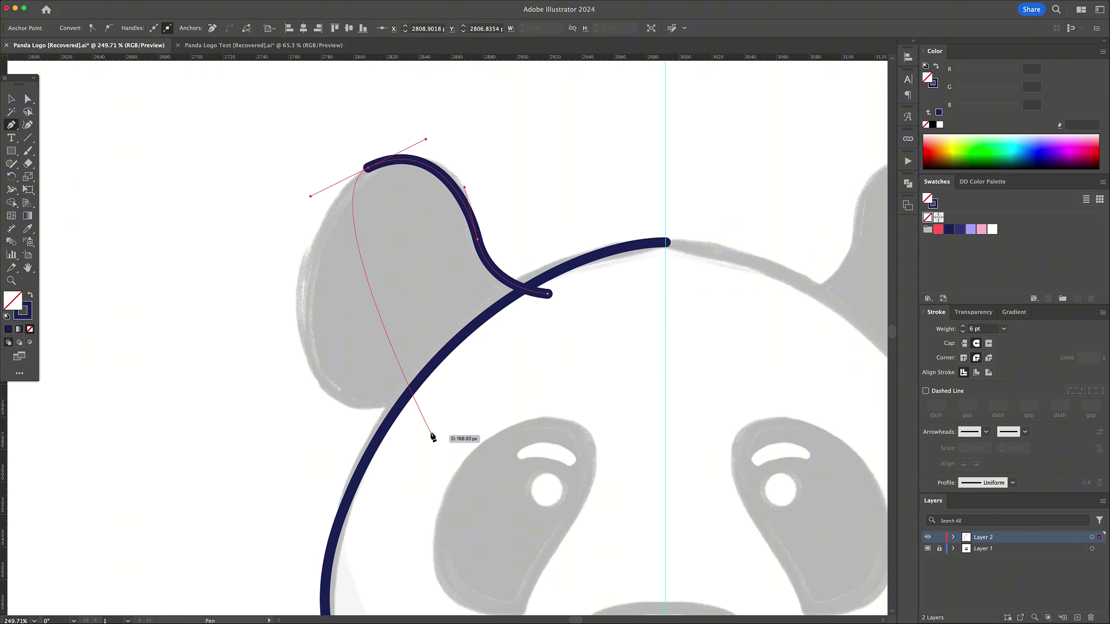
drag(441, 416, 665, 401)
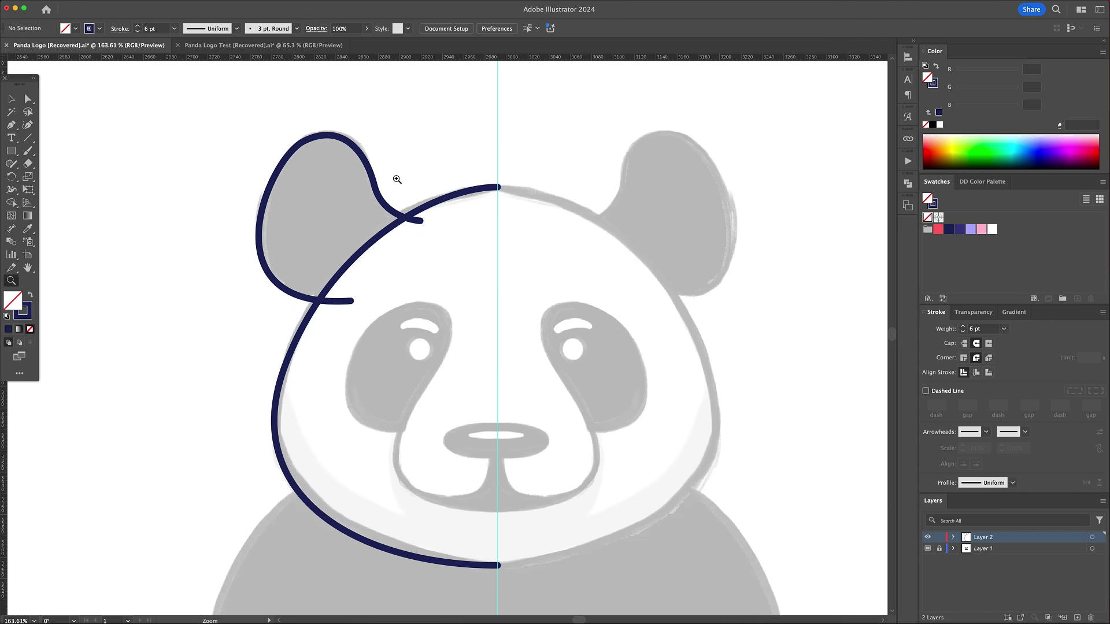
- Close the left ear path with a straight segment between its two ends inside the head
key(v)
drag(395, 178, 359, 206)
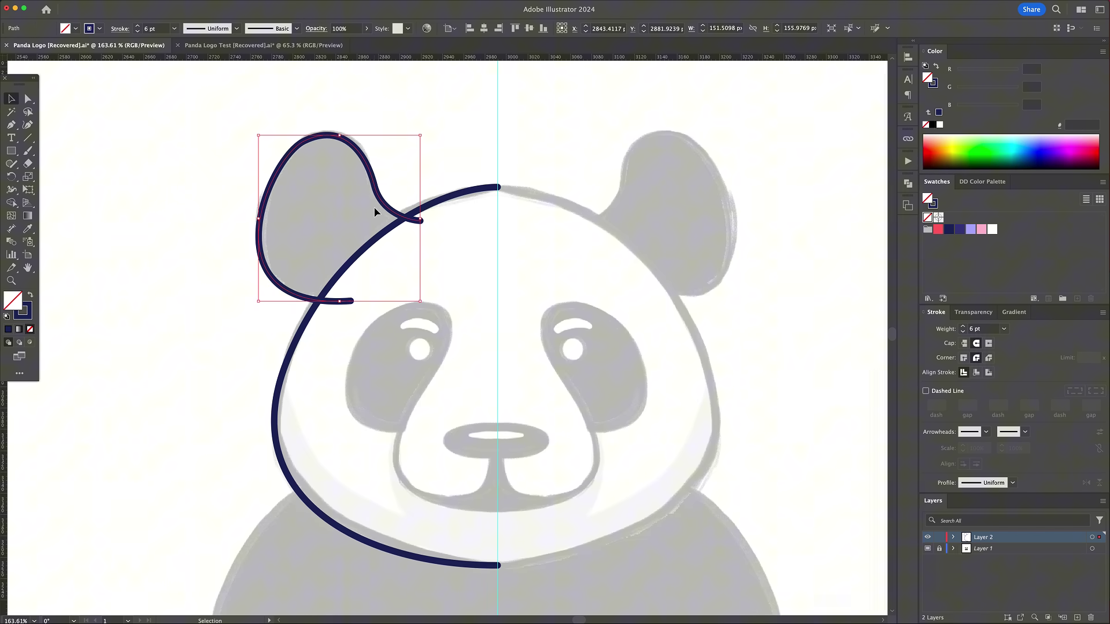
key(p)
click(421, 223)
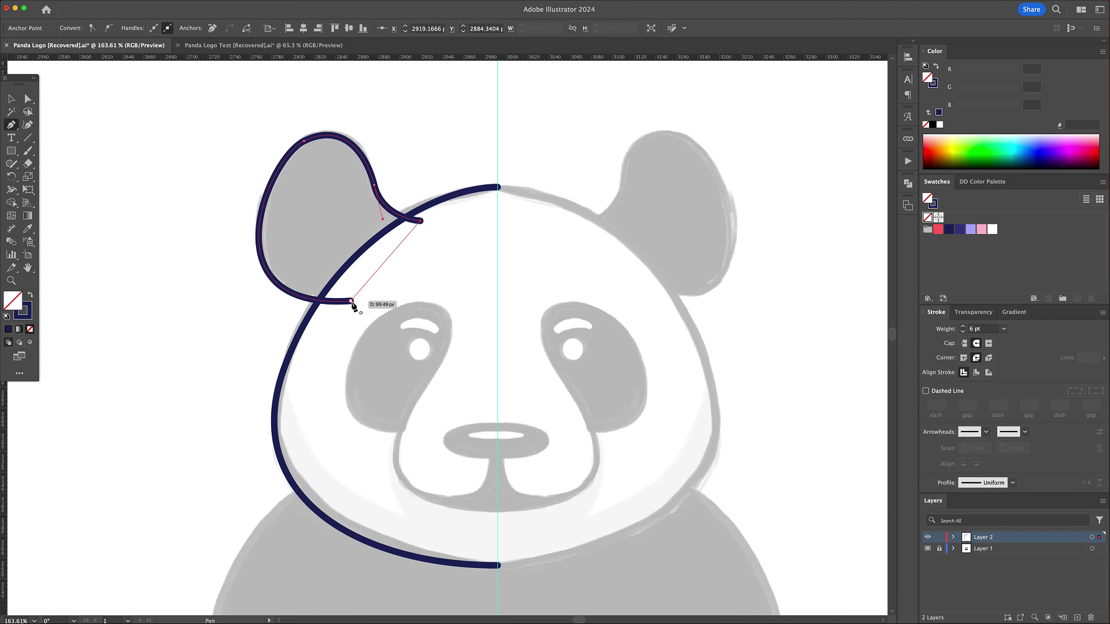
click(352, 301)
key(v)
click(409, 311)
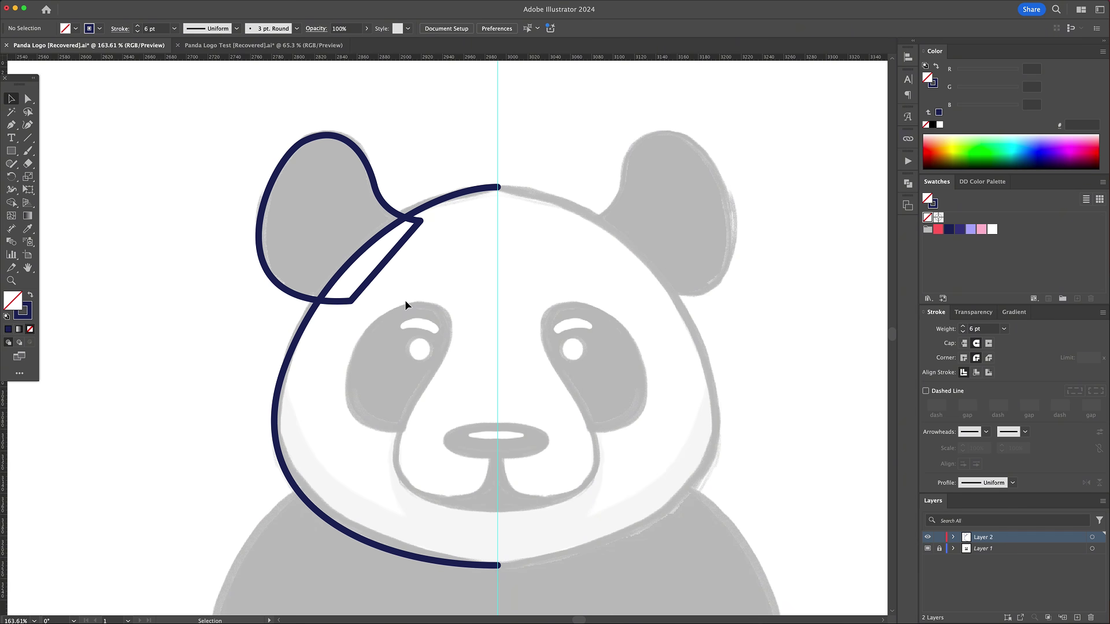
- Reflect a copy of the ear and half-head paths across the vertical axis at the centre guide
drag(571, 136, 325, 274)
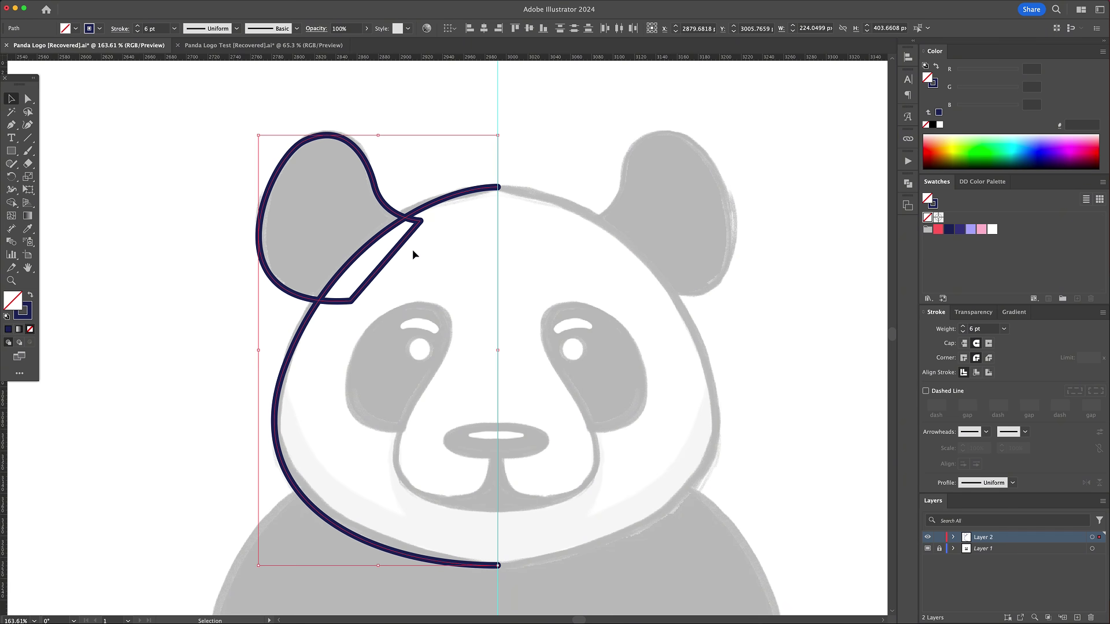
key(o)
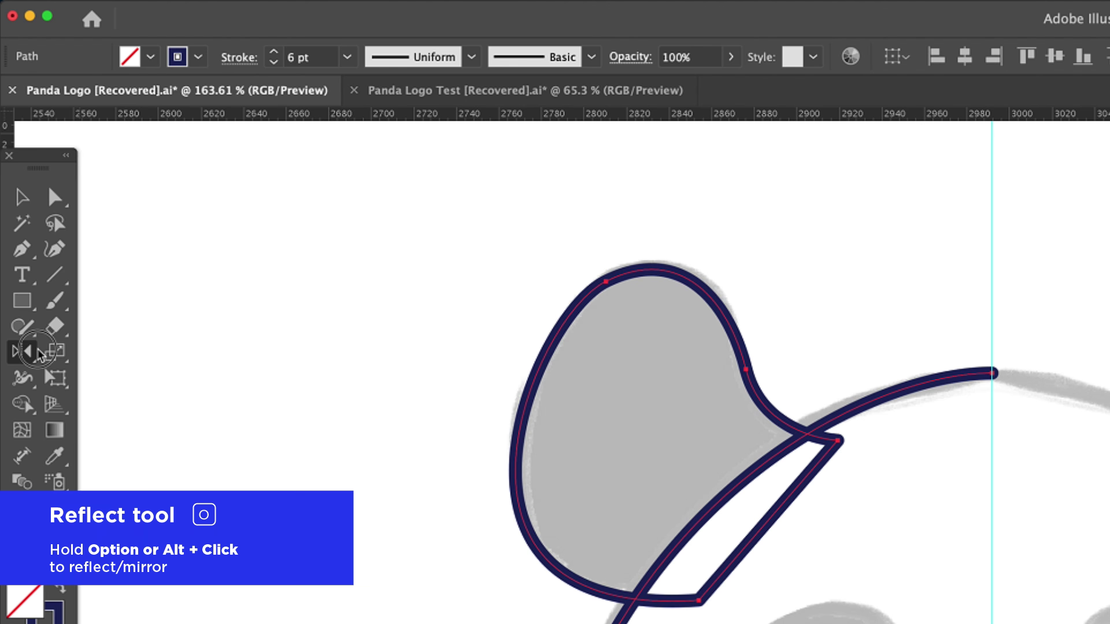
drag(39, 351, 115, 382)
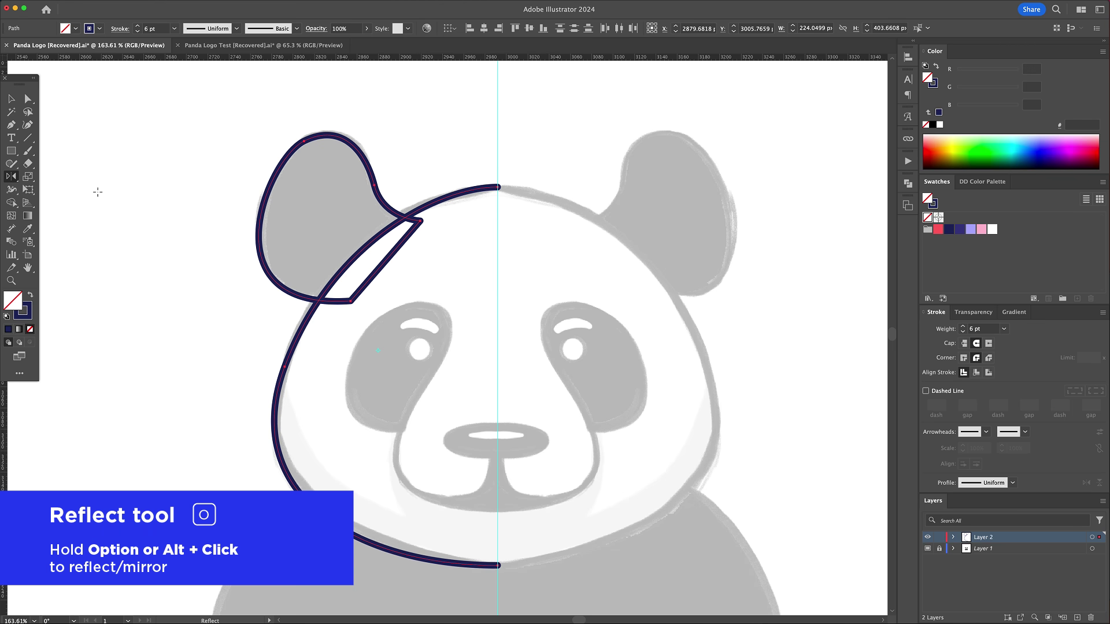
alt+click(498, 186)
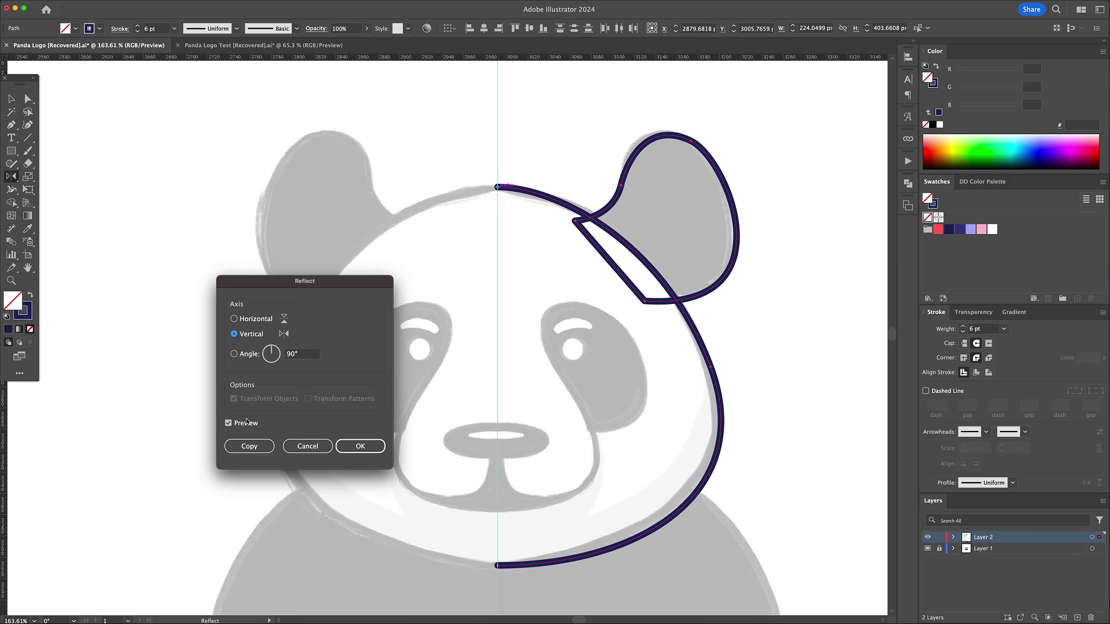
click(247, 446)
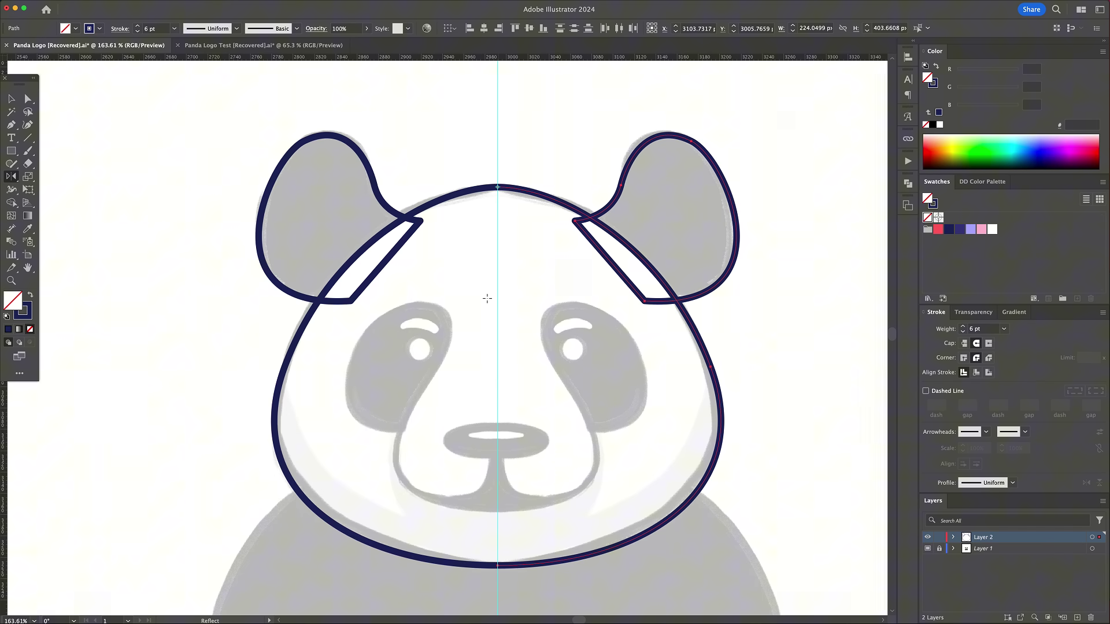
key(v)
click(510, 252)
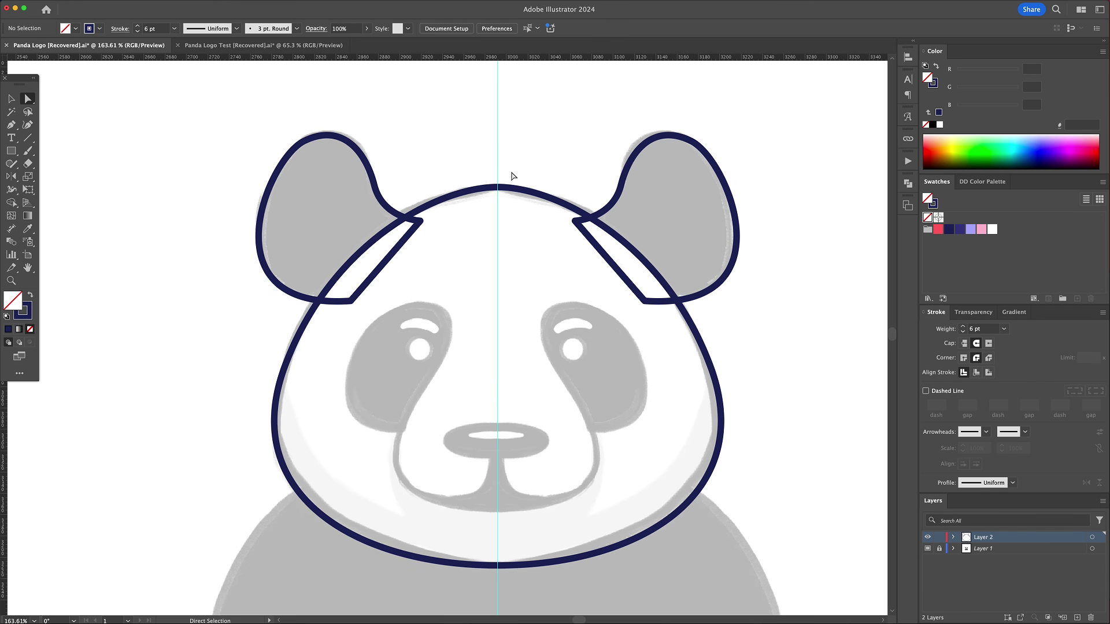
- Join the two half-head paths at their top and bottom anchor points on the centre guide
click(498, 186)
right_click(500, 187)
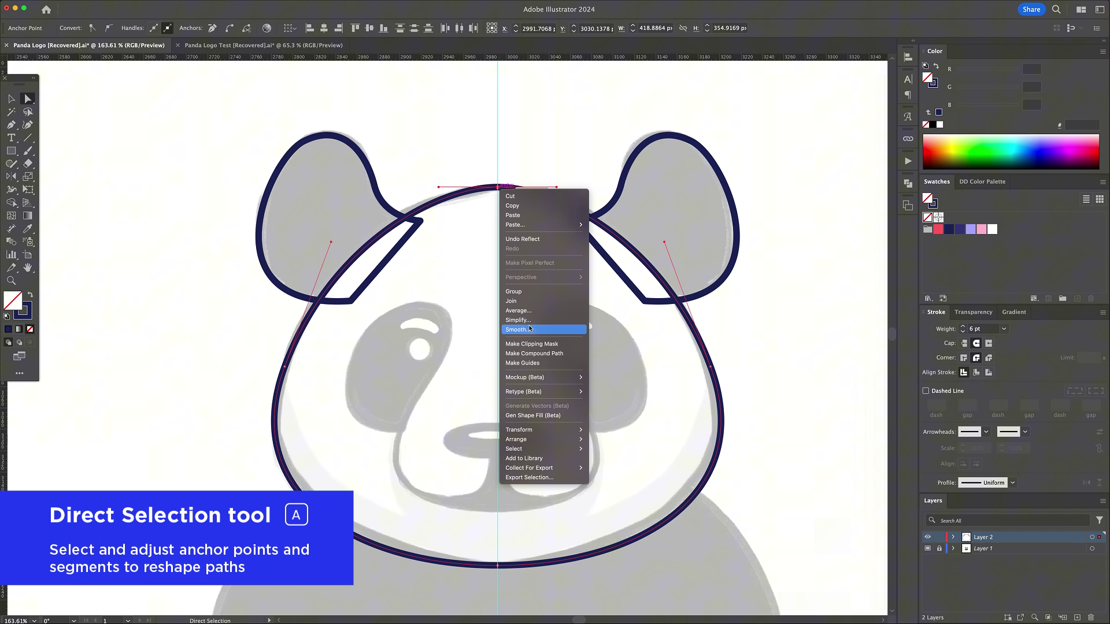
click(521, 301)
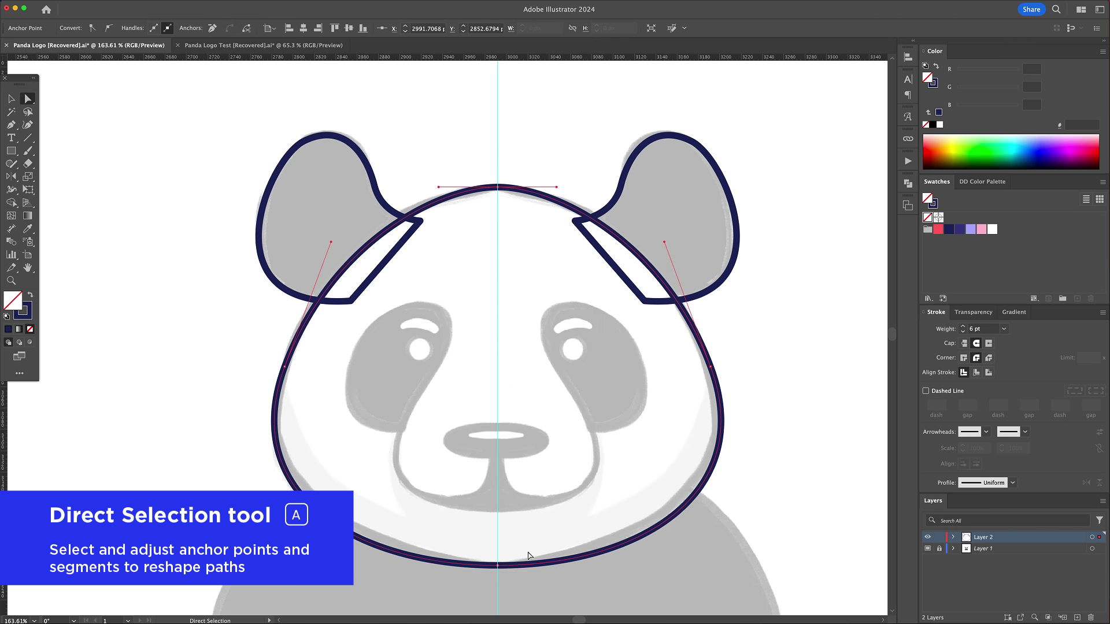
click(498, 564)
right_click(499, 565)
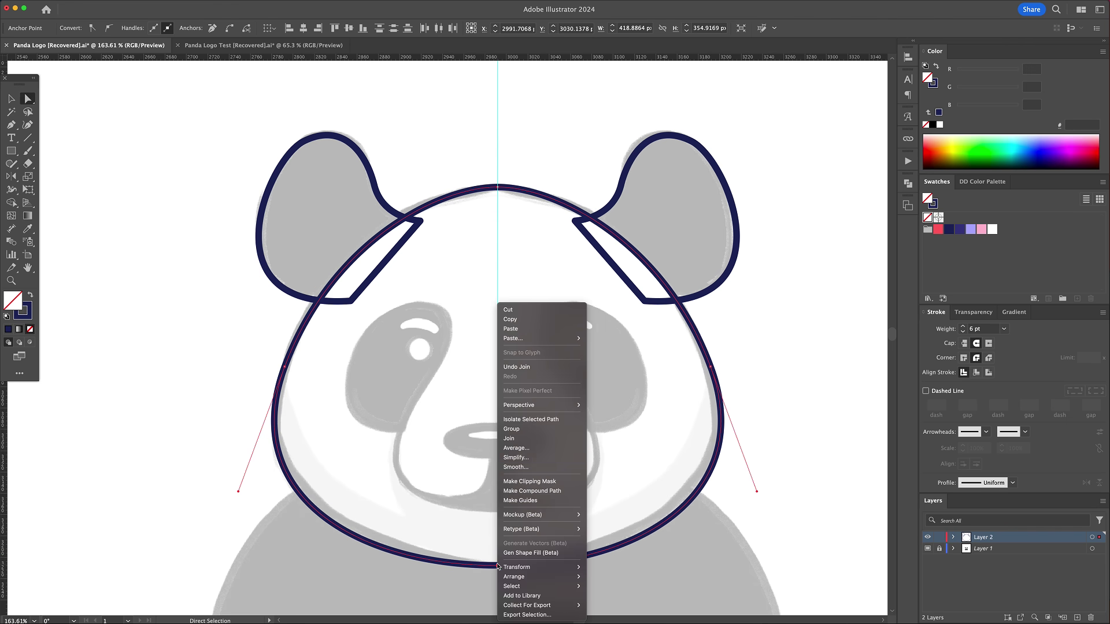
click(523, 438)
- Separate the overlapping ear areas with Shape Builder and delete the ear pieces lying inside the head outline
scroll(736, 248, down, 1)
key(v)
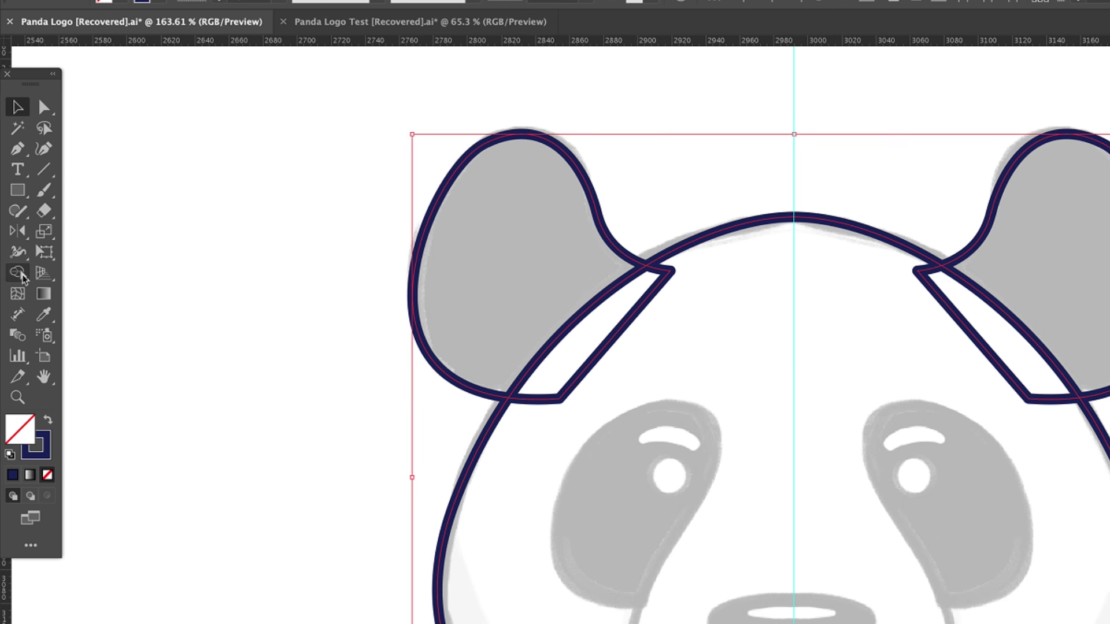
click(10, 204)
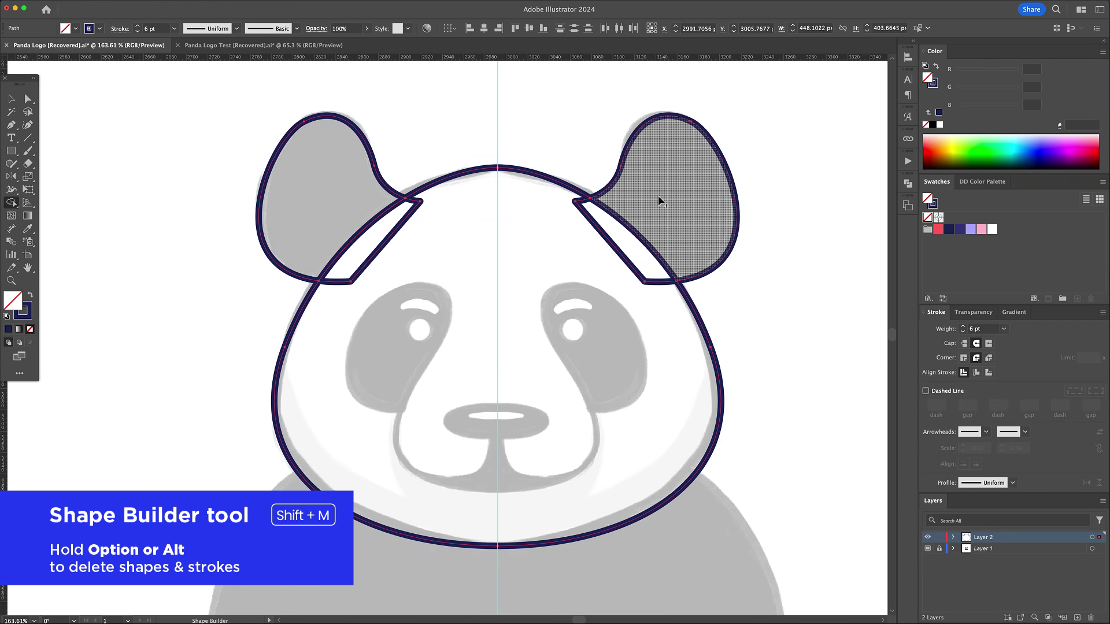
key(v)
click(584, 136)
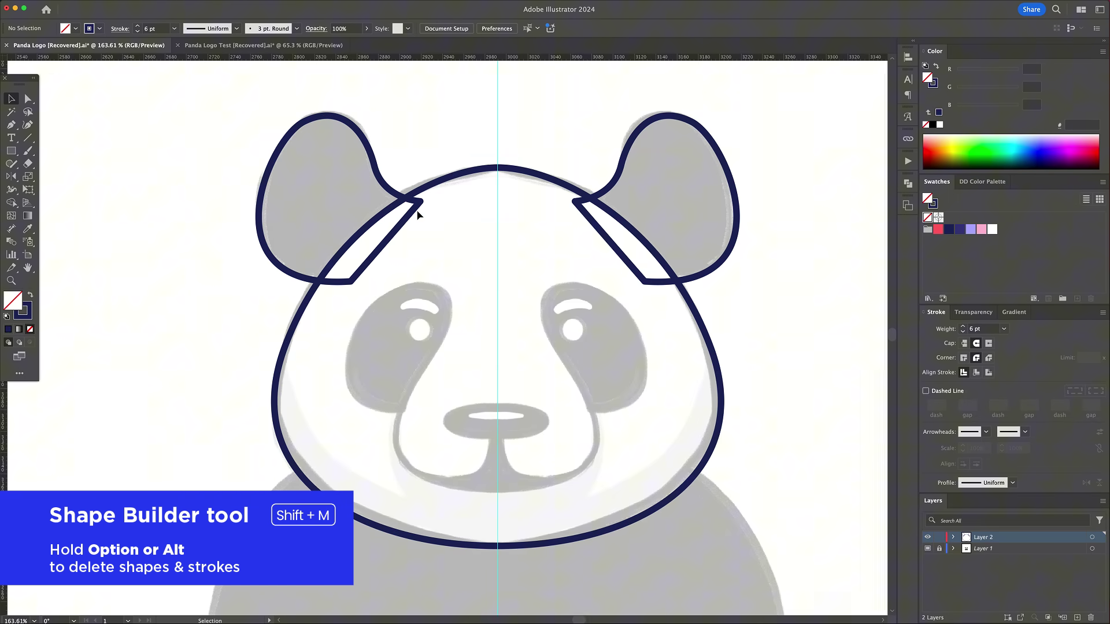
click(417, 214)
shift+click(593, 228)
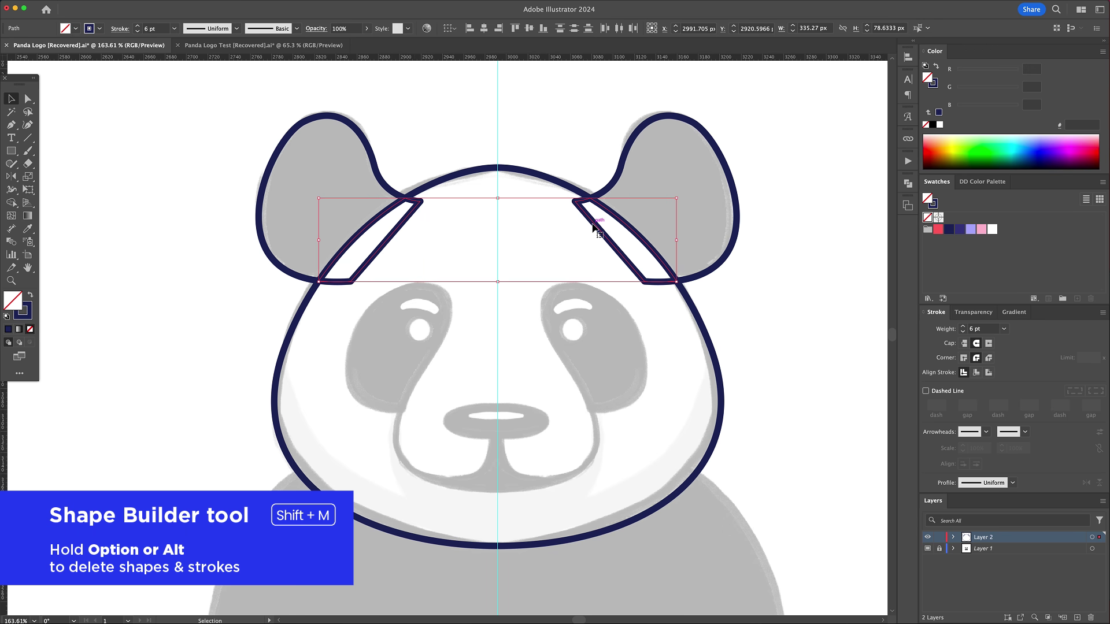
key(Delete)
- Trace the inner edge of the left eye patch and the muzzle's left side with the Pen tool down to the centre guide
scroll(435, 448, up, 3)
key(p)
click(436, 222)
drag(436, 325, 400, 384)
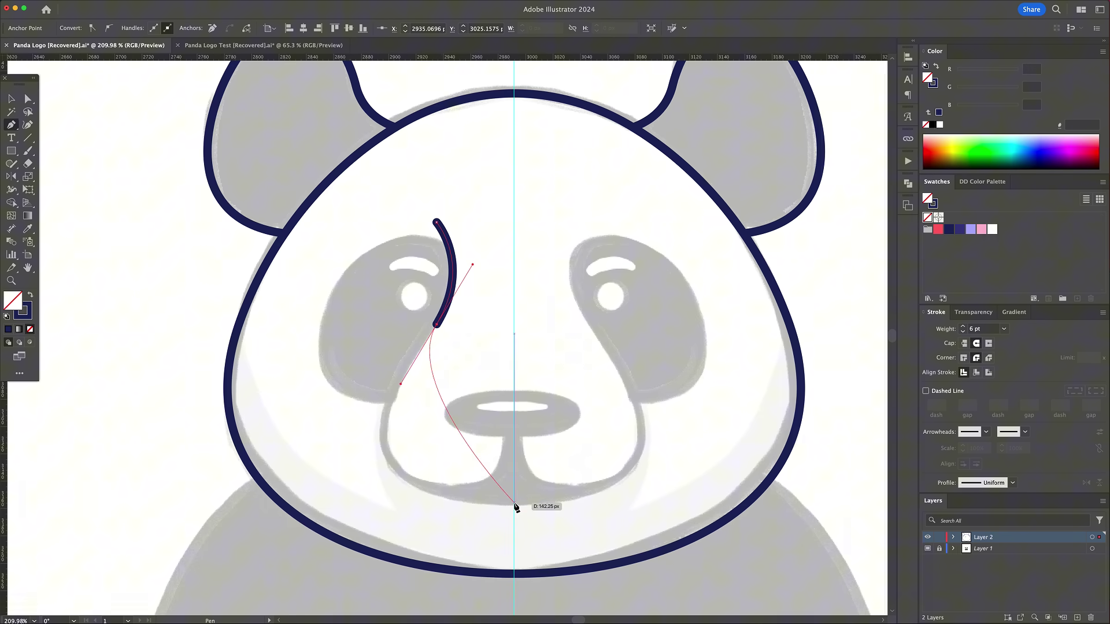
drag(514, 503, 700, 504)
drag(370, 351, 483, 340)
- Draw an ellipse over the left eye patch and rotate and position it to match the sketch
key(l)
mouse_move(492, 296)
mouse_down()
mouse_move(606, 468)
mouse_move(645, 477)
mouse_up()
key(r)
key(v)
mouse_move(516, 458)
mouse_down()
mouse_move(357, 364)
mouse_move(317, 388)
mouse_up()
drag(449, 360, 464, 370)
- Build the left eye patch from the ellipse and muzzle curve with Shape Builder and remove the excess outside it
shift+click(472, 267)
key(shift+m)
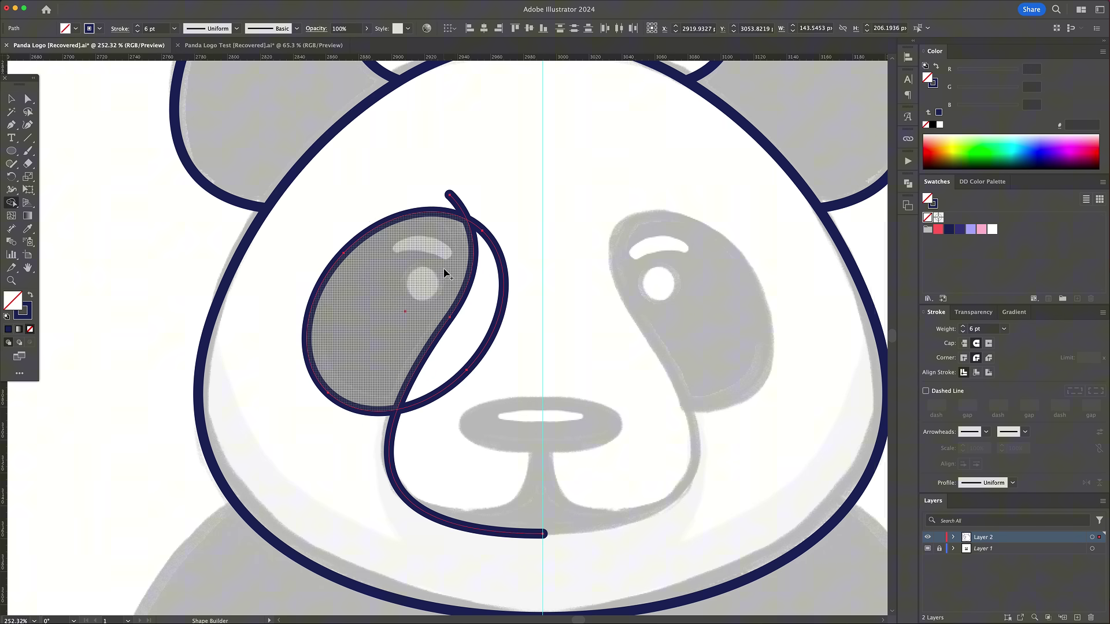
click(445, 274)
alt+click(460, 195)
key(v)
click(497, 279)
key(Delete)
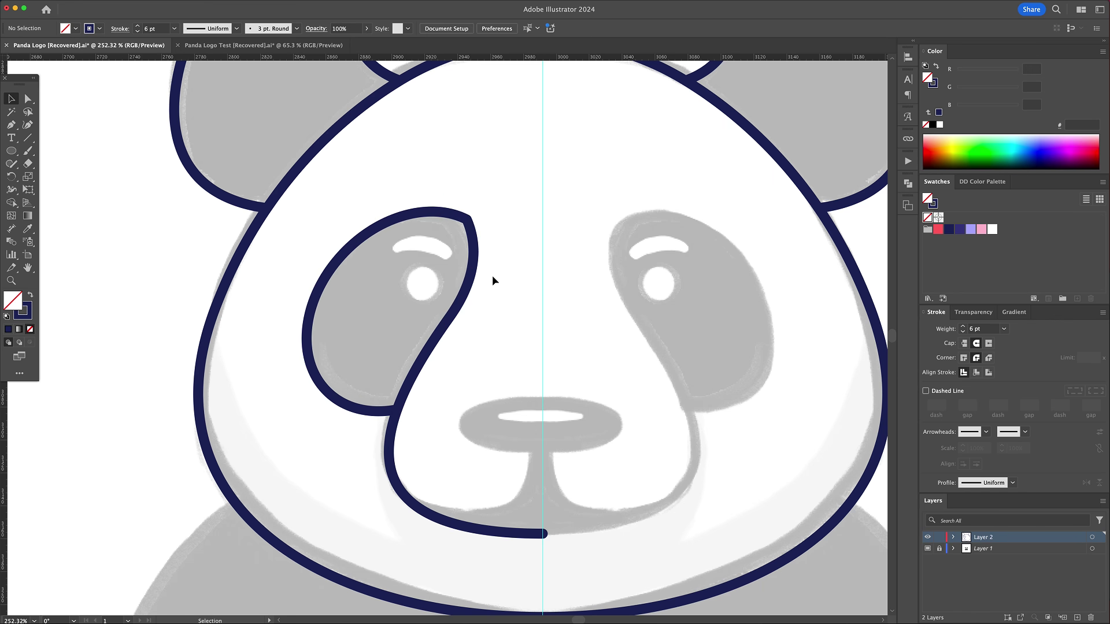
- Round the upper inner corner of the left eye patch to a radius of about 24.1 px
key(a)
click(469, 219)
drag(460, 224, 420, 252)
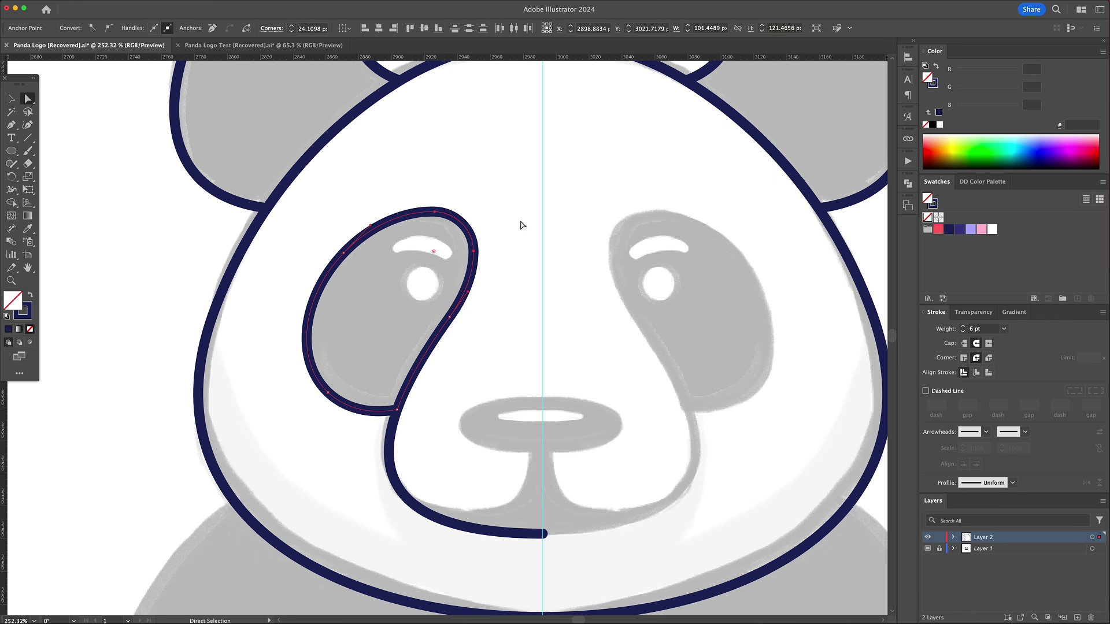
click(521, 225)
- Draw a circle about 19 px in diameter over the white highlight in the left eye patch
key(l)
drag(439, 291, 439, 290)
key(v)
click(456, 258)
- Draw a two-point path along the left brow highlight and bend it upward into an arc with the Curvature tool
key(p)
click(392, 248)
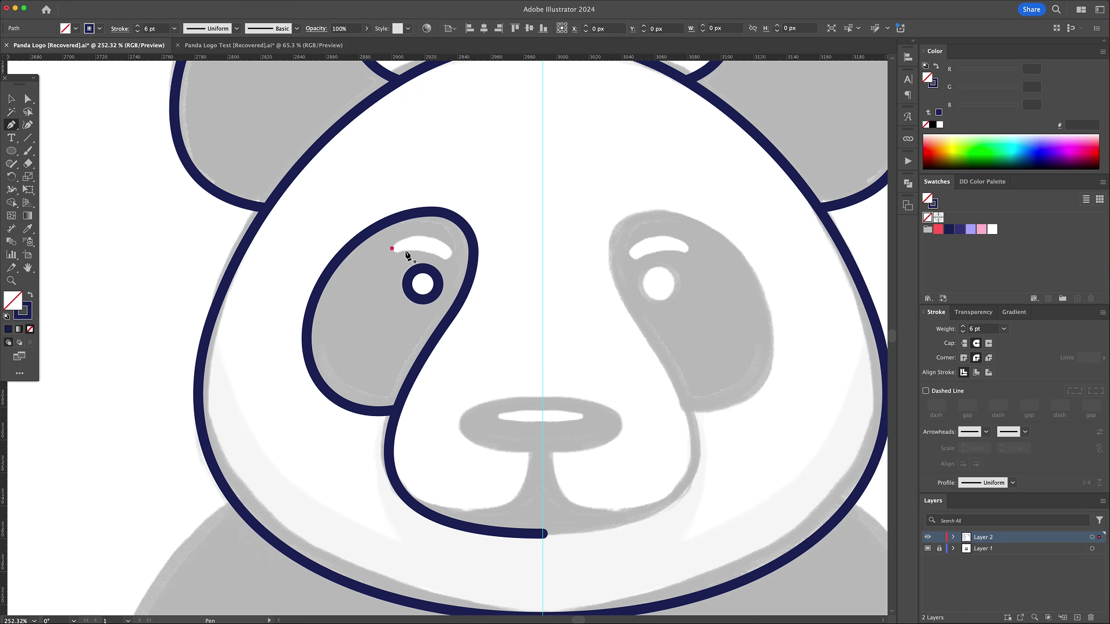
click(450, 255)
click(27, 125)
drag(422, 251, 440, 232)
- Thicken the left brow stroke to about 10.1 pt at its middle with the Width tool
key(shift+w)
scroll(414, 243, up, 5)
key(v)
click(497, 258)
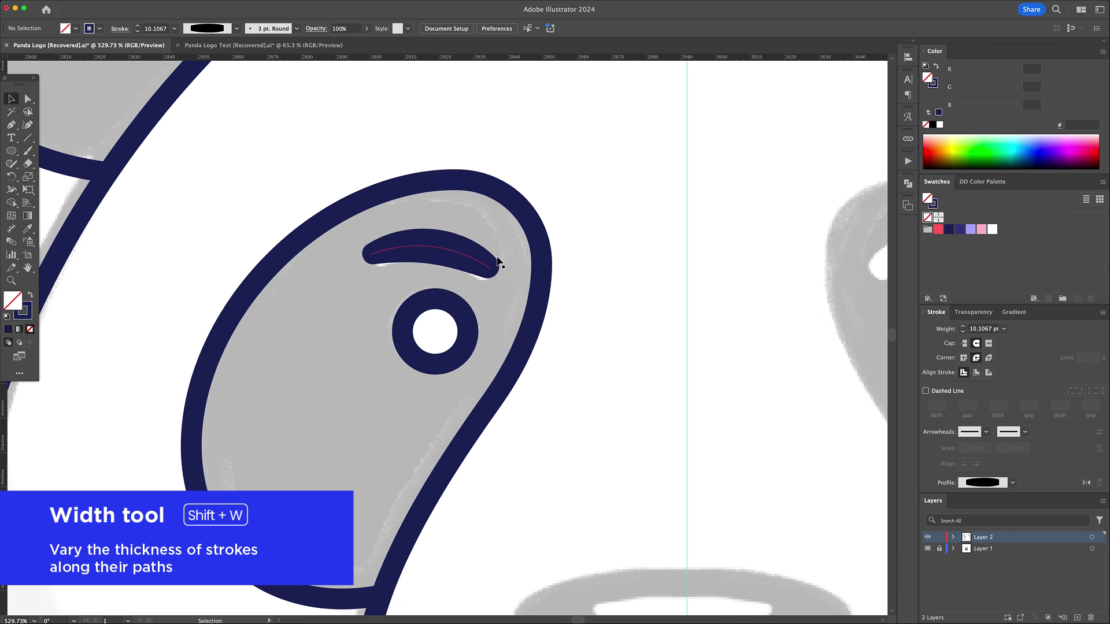
- Outline the left brow's stroke and give the resulting shape a dark blue 6 pt stroke with no fill
click(429, 252)
click(360, 253)
click(371, 254)
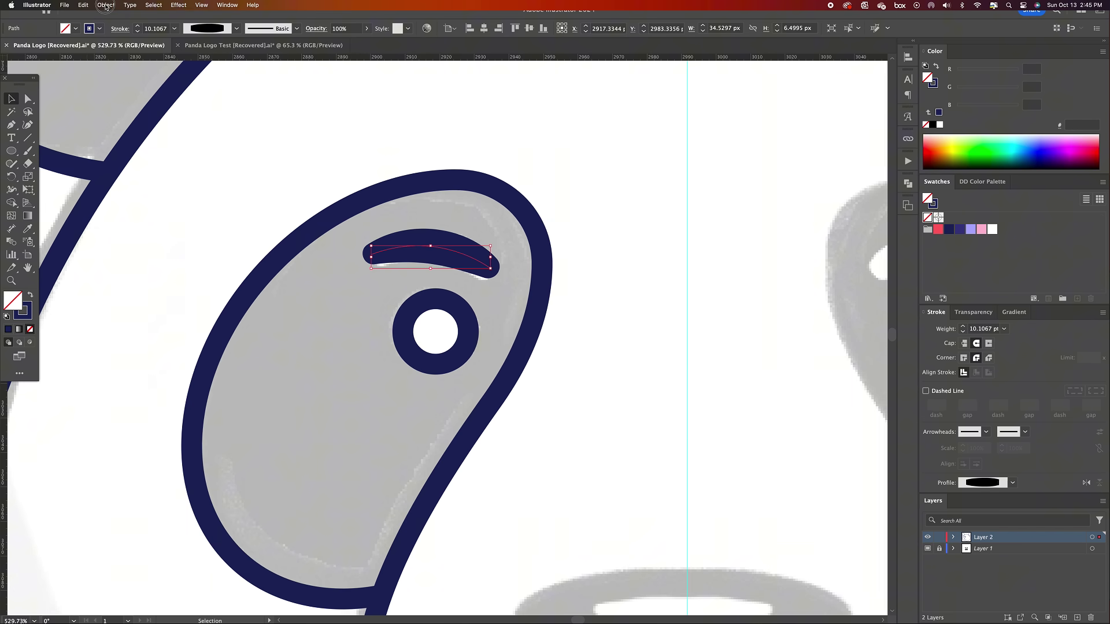
click(106, 5)
mouse_move(132, 243)
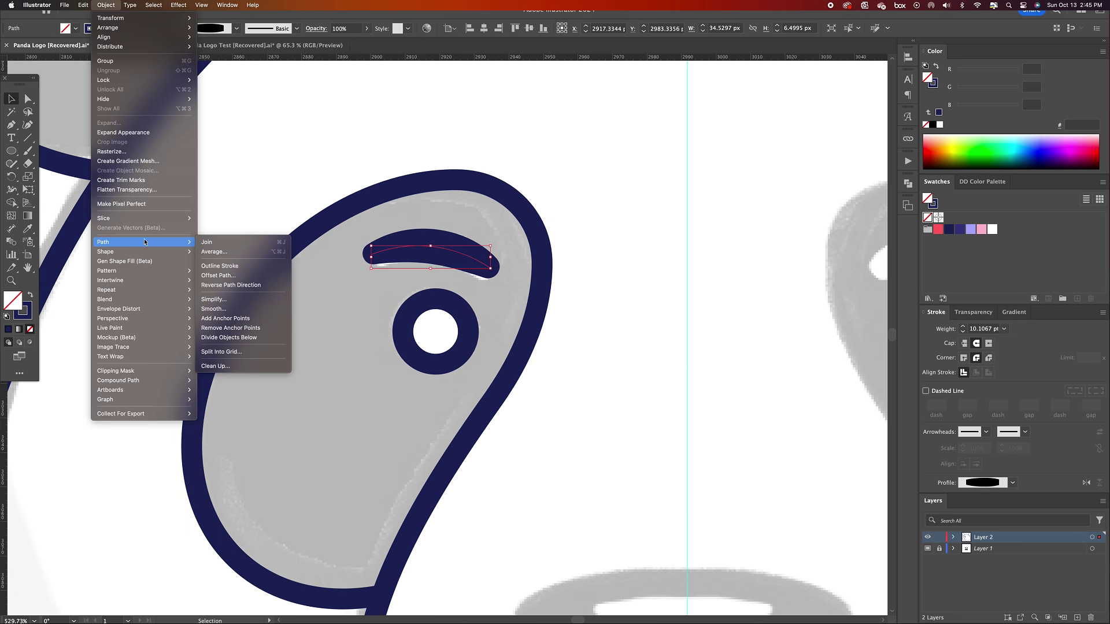
click(221, 266)
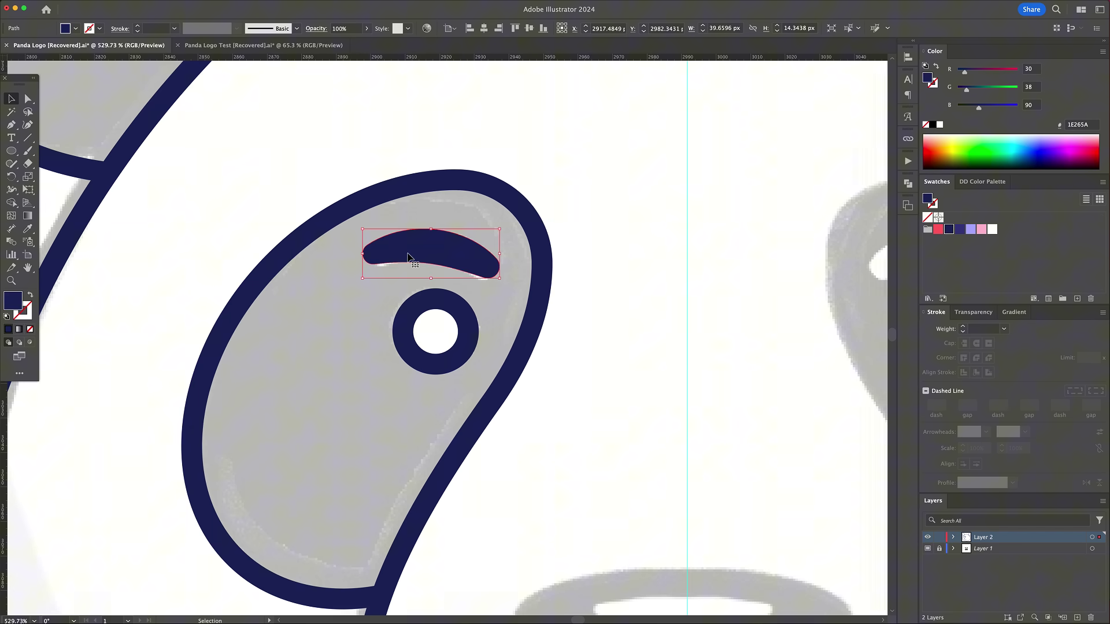
click(386, 191)
key(v)
click(354, 174)
- Reflect a copy of the left eye shapes and the muzzle curve across the vertical axis at the centre guide
scroll(333, 219, down, 5)
drag(461, 194, 381, 282)
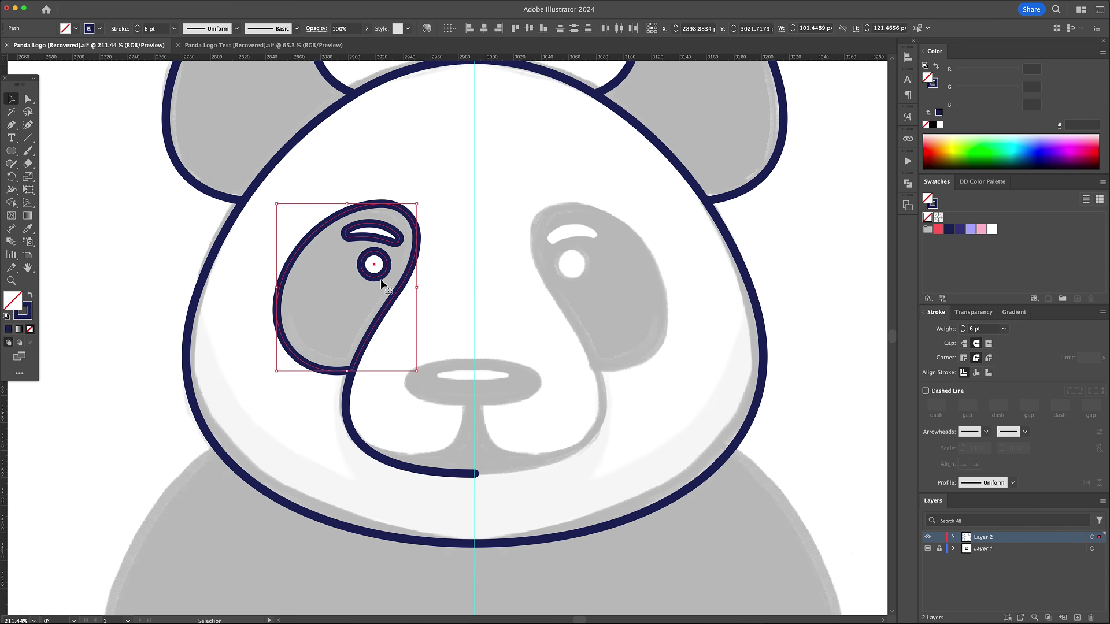
shift+click(348, 382)
key(o)
alt+click(475, 474)
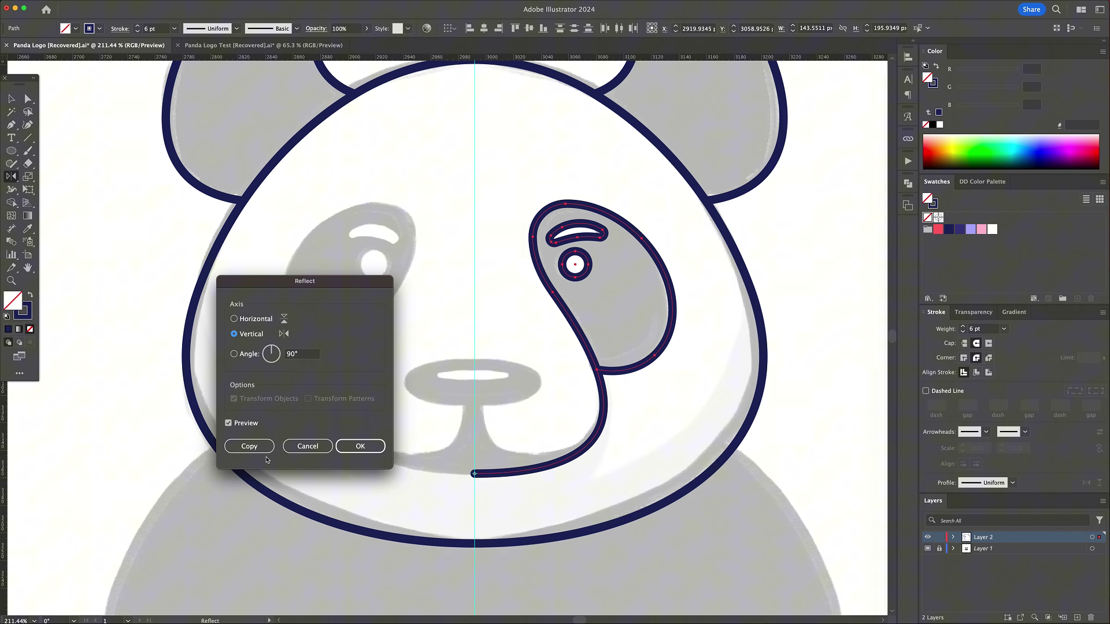
click(251, 447)
- Draw a wide ellipse over the sketched nose, centred on the guide
key(v)
click(465, 412)
scroll(491, 404, up, 3)
key(l)
drag(467, 379, 555, 410)
click(416, 446)
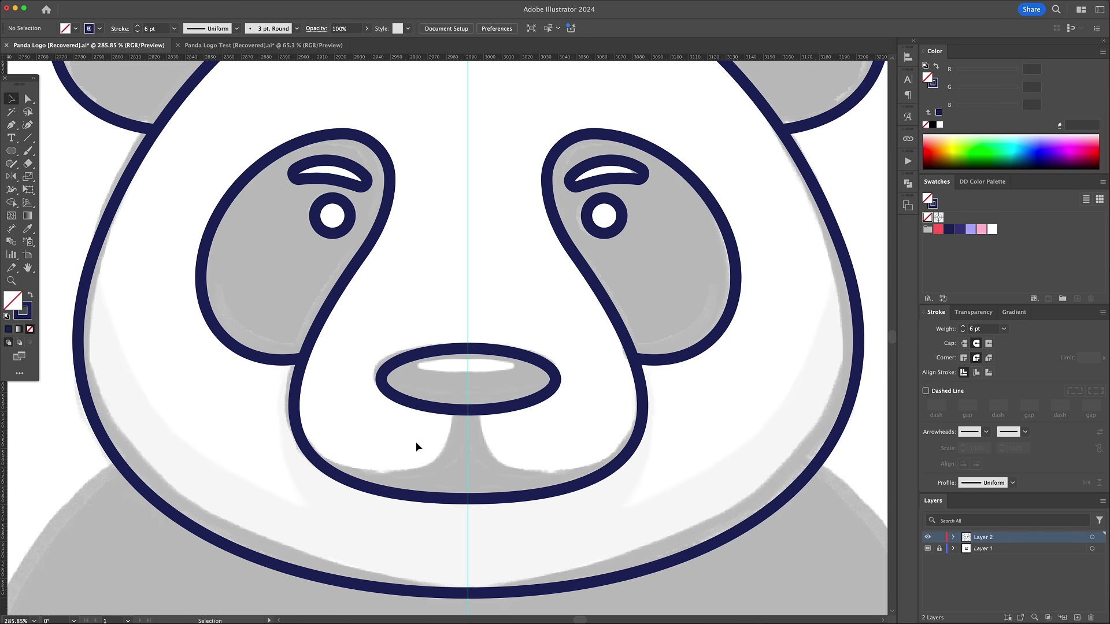
- Delete the nose ellipse's right half and cut its lower edge back to a new anchor point where the mouth line starts
key(a)
click(555, 379)
key(Delete)
key(p)
click(451, 409)
key(a)
click(468, 410)
key(Delete)
key(v)
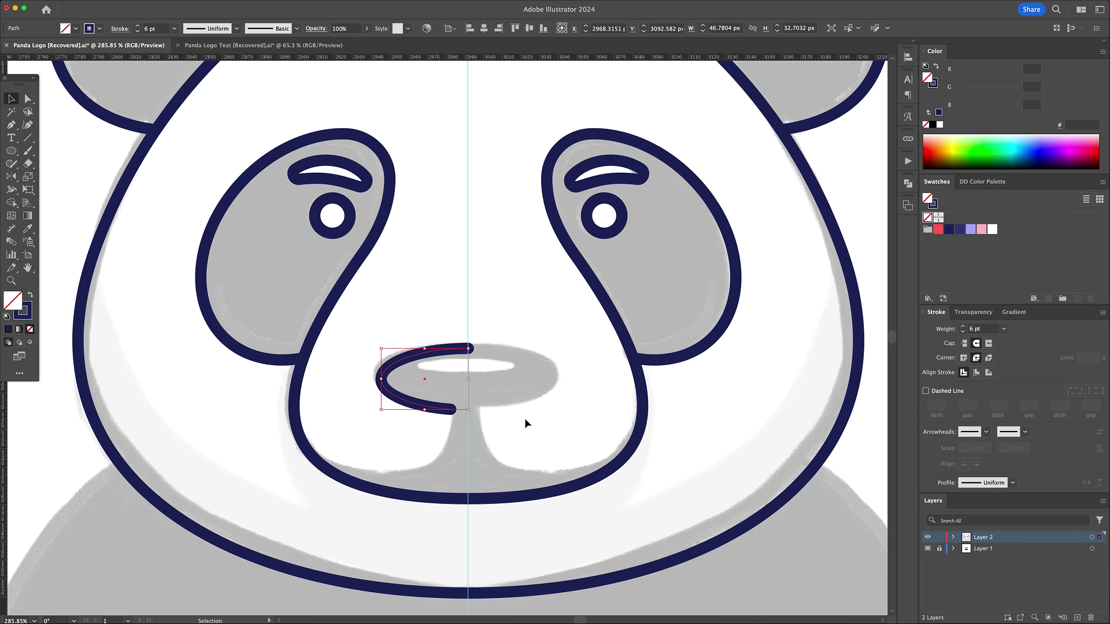
click(525, 421)
- Extend the half-nose path with the Pen tool along the left mouth curve to just beyond the muzzle line
key(p)
click(451, 410)
drag(425, 466, 390, 482)
drag(305, 446, 268, 416)
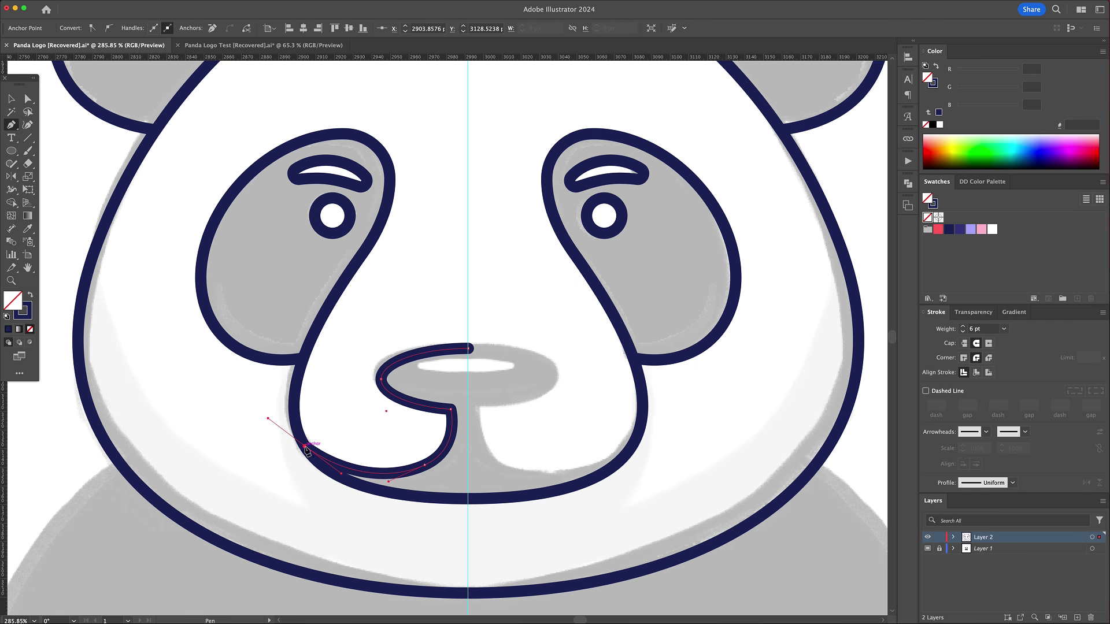
click(304, 445)
click(281, 445)
key(v)
- Round the corner where the left side of the nose meets the mouth curve
scroll(425, 431, left, 1)
key(a)
drag(451, 417, 435, 432)
key(v)
- Reflect a copy of the half nose-and-mouth path across the vertical axis at the centre guide
key(o)
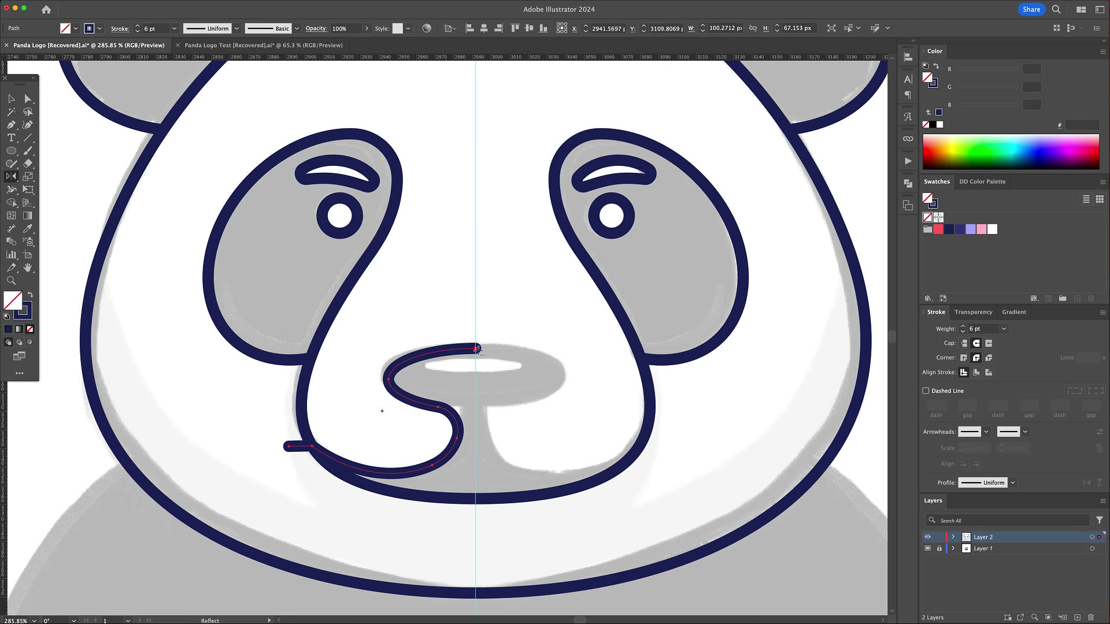
alt+click(476, 349)
click(243, 475)
key(v)
key(a)
mouse_move(521, 442)
mouse_down()
mouse_move(431, 399)
mouse_move(516, 431)
mouse_up()
key(v)
click(566, 443)
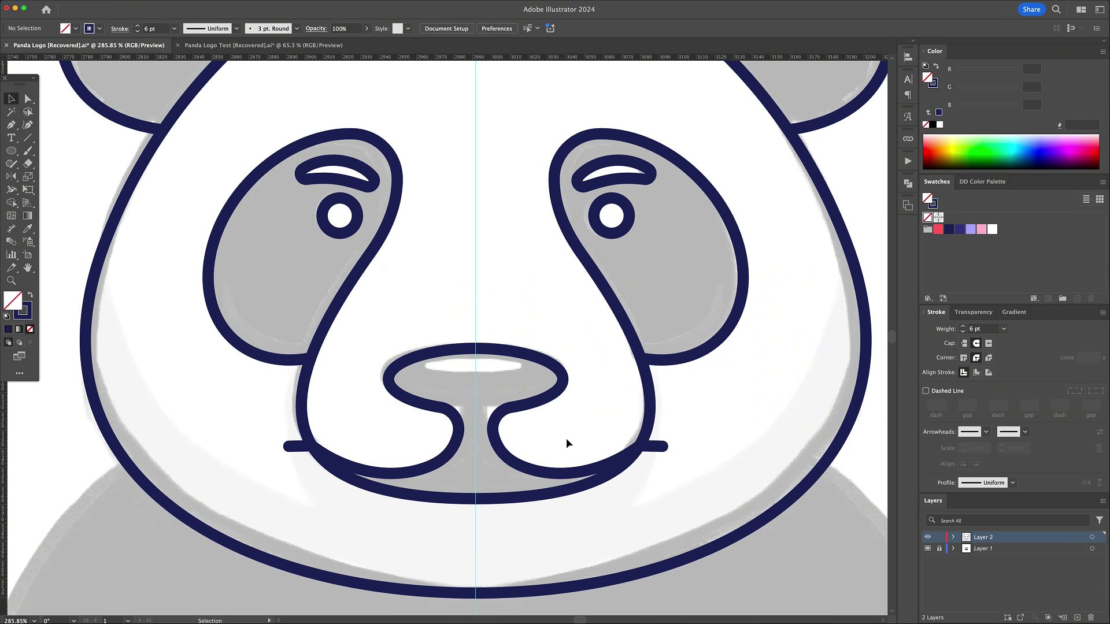
- Merge the nose and mouth area into one shape with Shape Builder and remove the line ends outside the muzzle
drag(590, 342, 453, 425)
shift+click(475, 499)
key(shift+m)
click(469, 407)
alt+click(654, 446)
alt+click(296, 446)
- Delete the left and right muzzle side lines between eye patches and mouth, and hide the sketch on Layer 1
click(301, 408)
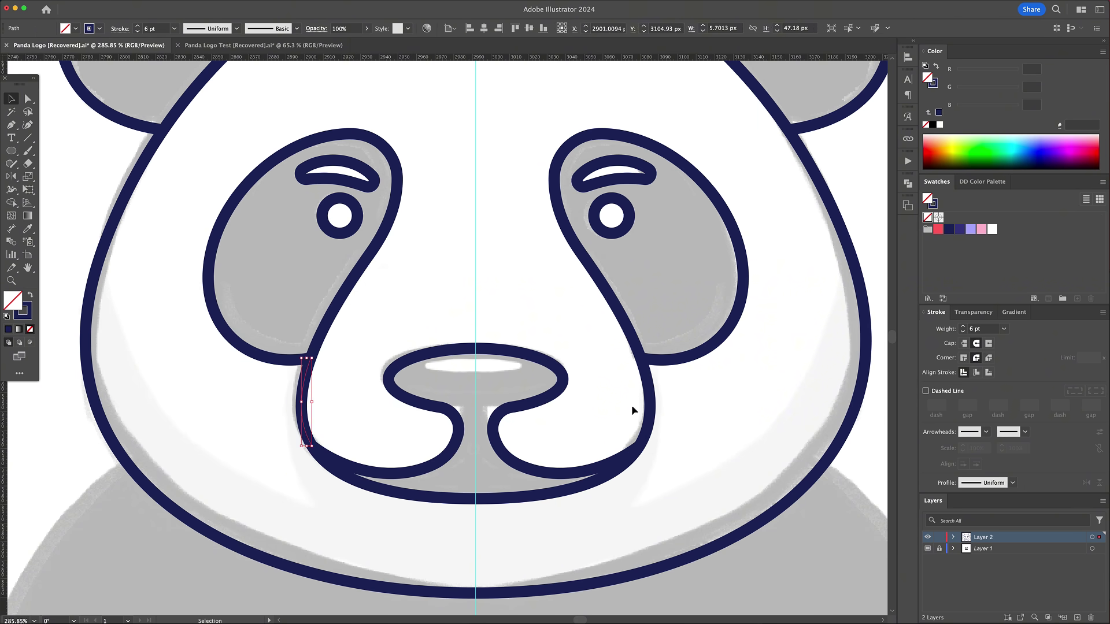
shift+click(653, 409)
key(Delete)
key(z)
drag(458, 380, 413, 384)
click(928, 548)
key(v)
scroll(707, 354, up, 1)
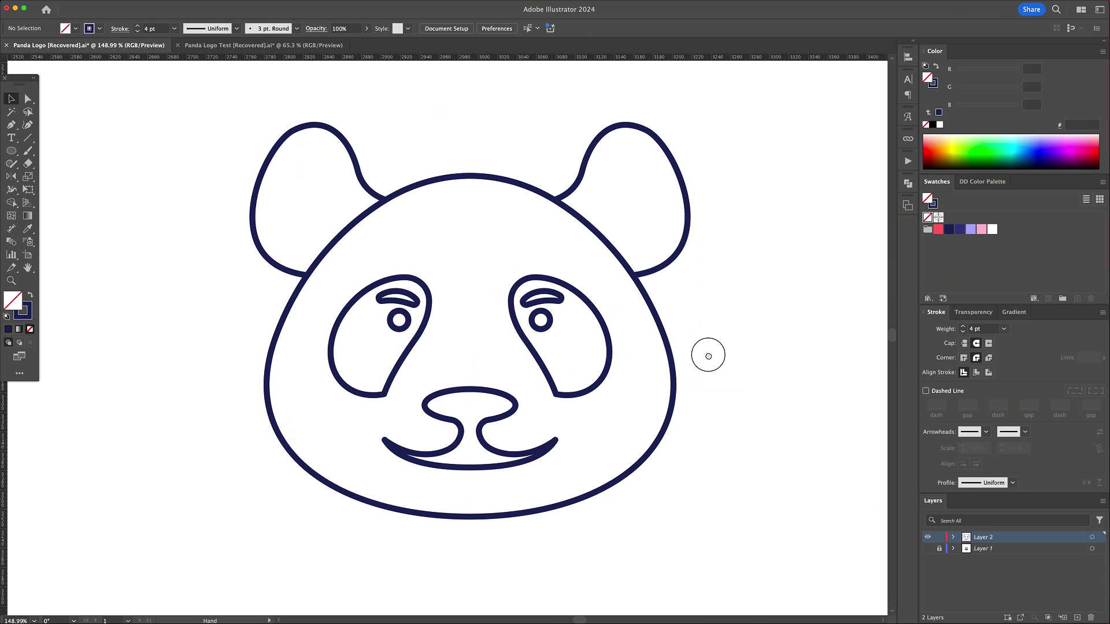
- Swap fill and stroke on both ears and both eye patches for a solid dark blue fill without stroke
drag(706, 196, 654, 217)
drag(389, 148, 316, 188)
key(shift+x)
key(ctrl+shift+a)
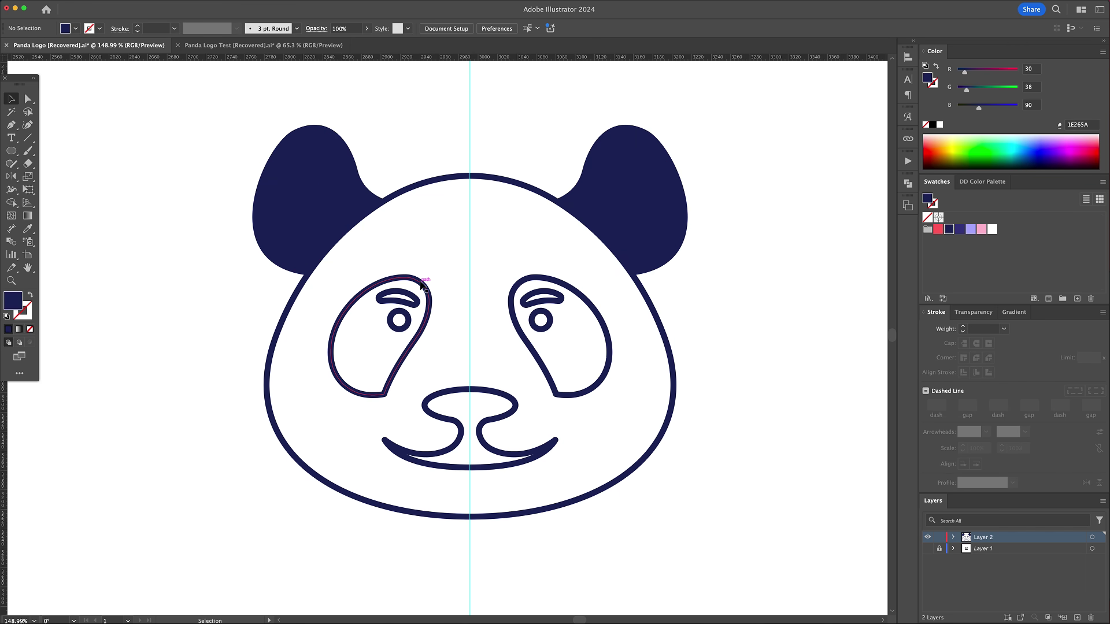
click(543, 282)
key(shift+x)
- Fill the nose-and-mouth shape solid dark blue without stroke and remove the stray dot at the mouth's left corner
click(514, 407)
key(shift+w)
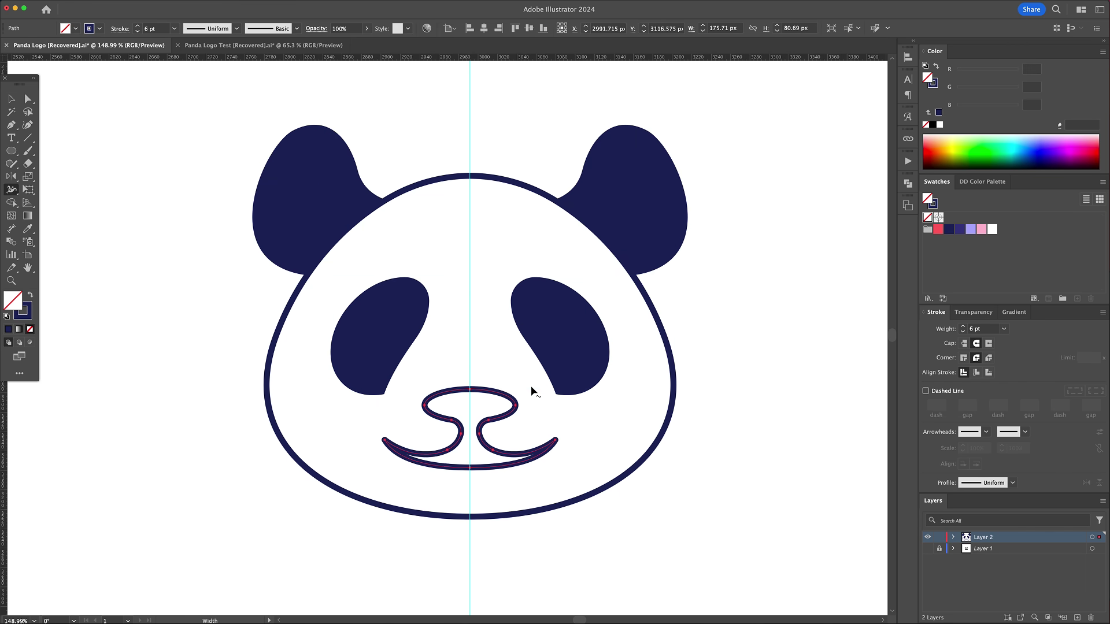
key(shift+x)
key(v)
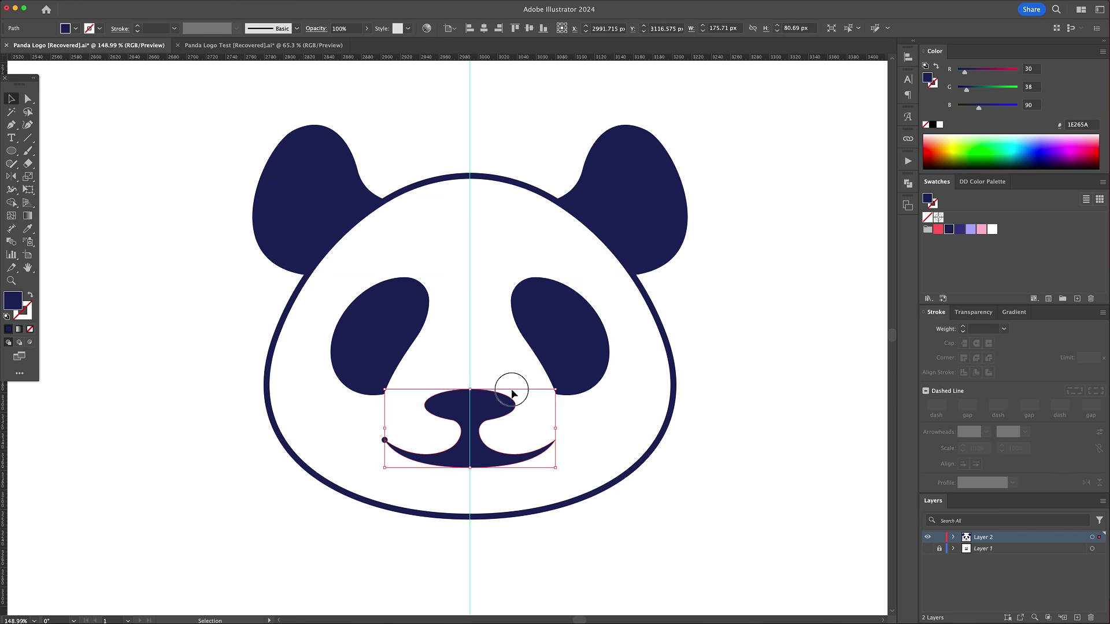
click(511, 390)
click(386, 442)
key(ctrl+shift+a)
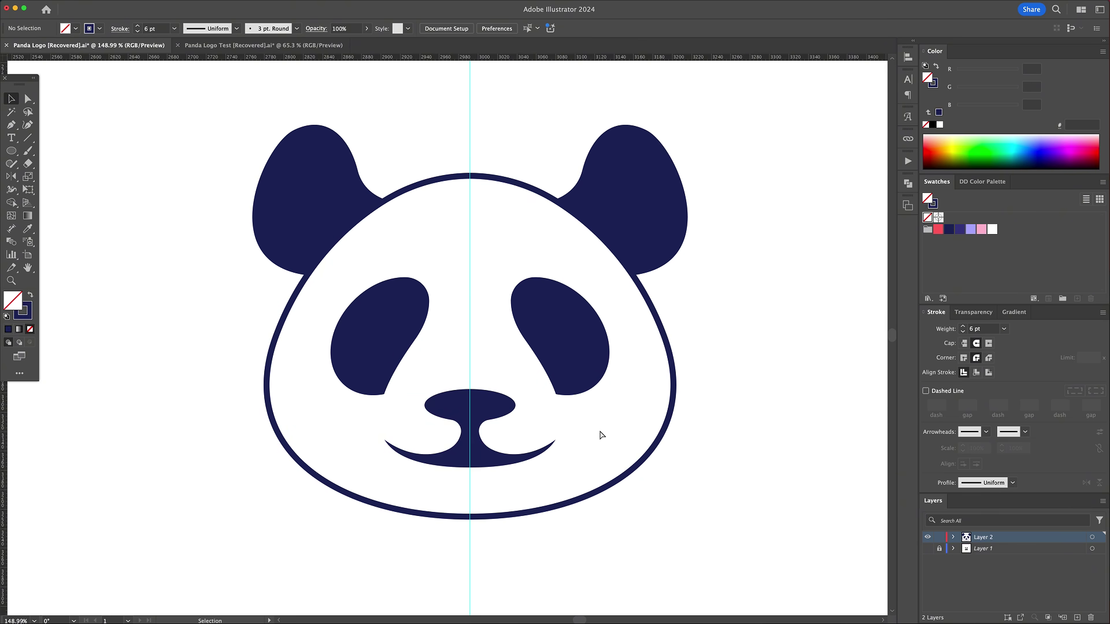
key(ctrl+z)
click(757, 448)
- Fill both eye highlight circles white by sampling the colour with the Eyedropper
click(393, 324)
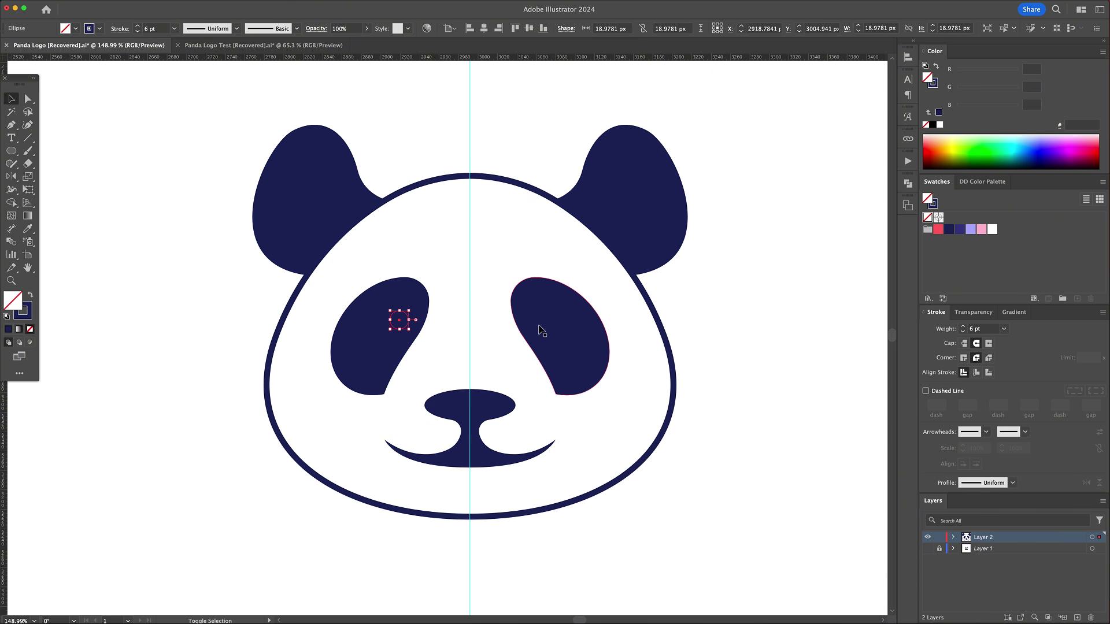
shift+click(538, 326)
key(i)
click(480, 343)
key(v)
key(ctrl+shift+a)
- Fill both brow highlights white by sampling the colour with the Eyedropper
click(397, 293)
shift+click(544, 301)
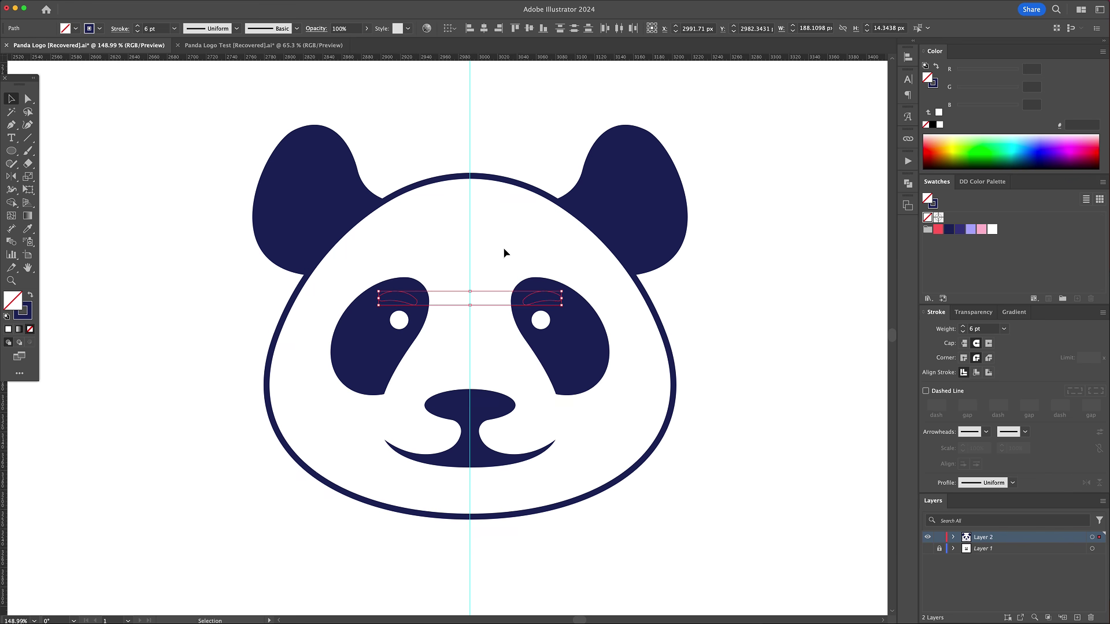
key(i)
click(504, 249)
key(v)
click(723, 323)
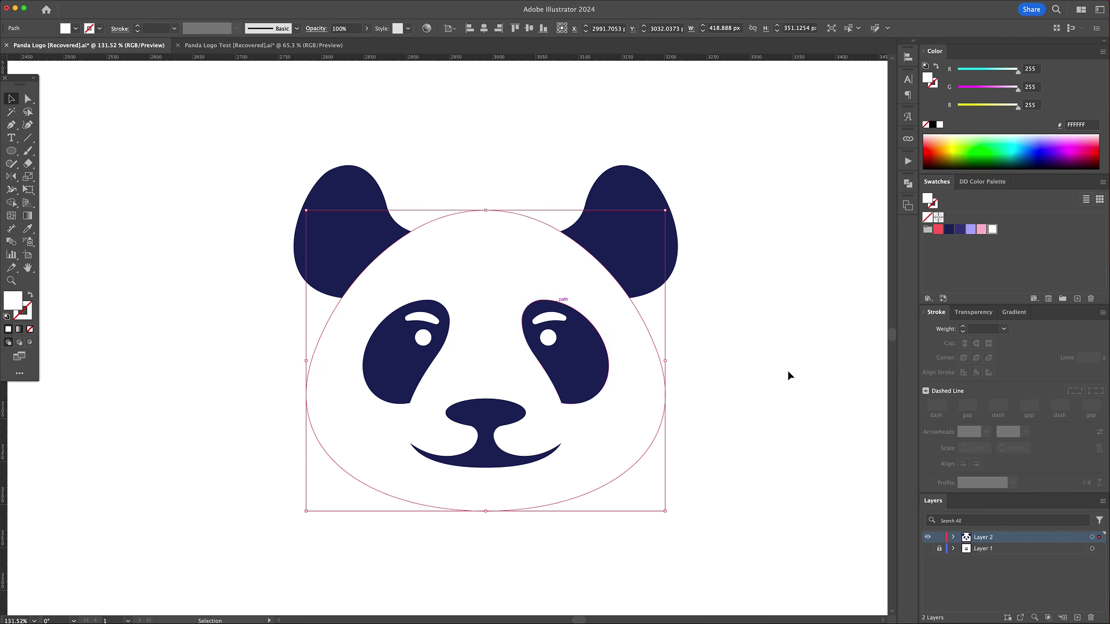
- Apply a linear gradient to the head shape running from white to the pink swatch (R 245, G 189, B 208)
click(1016, 312)
click(928, 332)
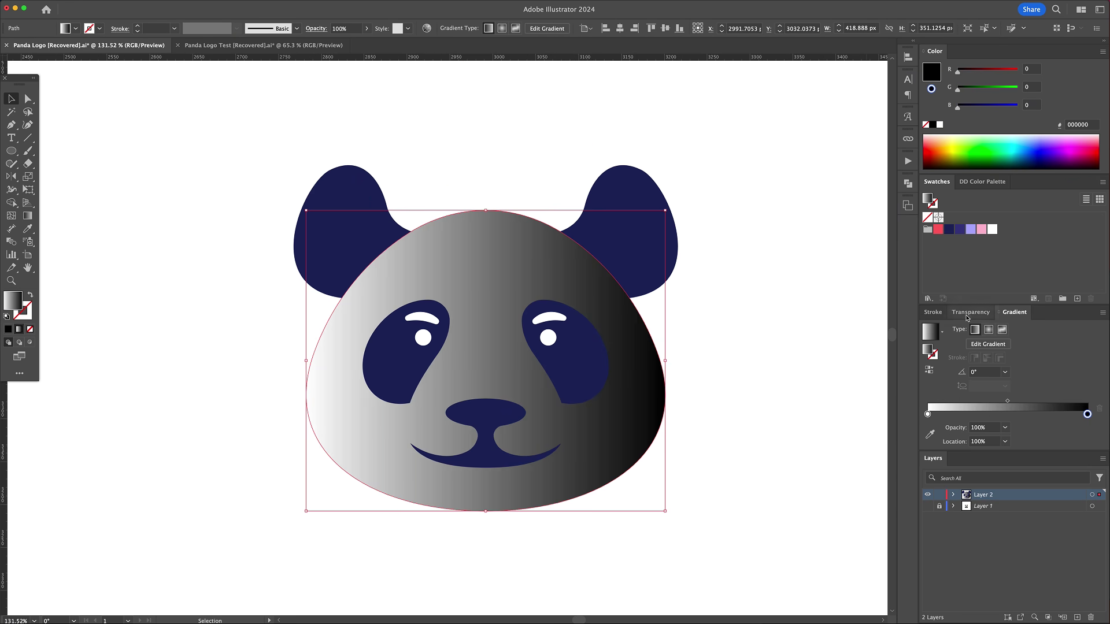
drag(992, 242, 927, 414)
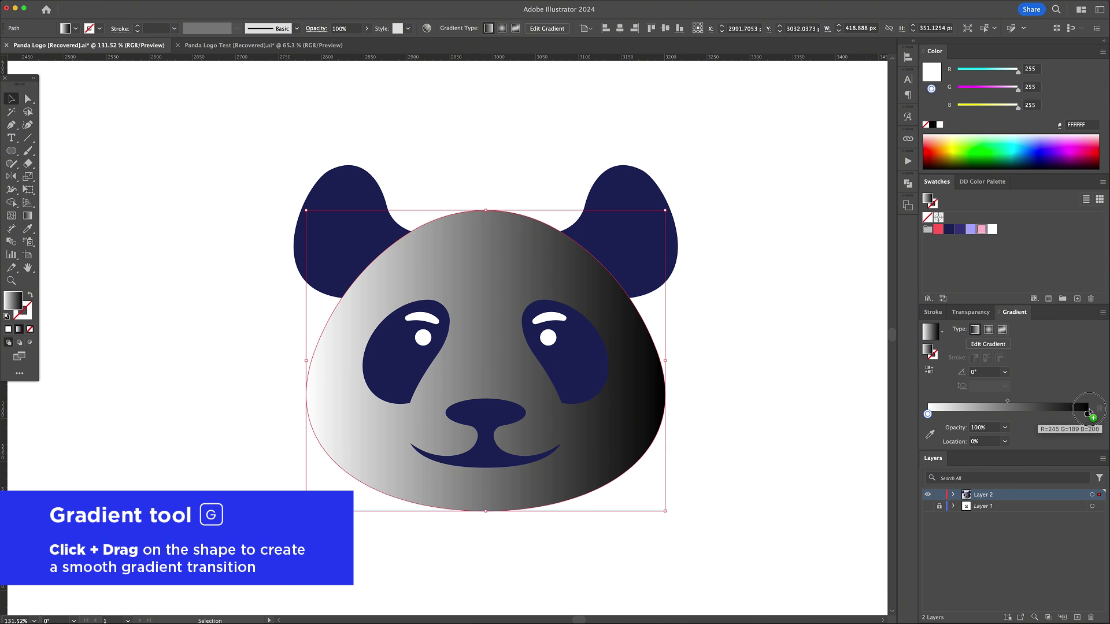
drag(1088, 412, 1088, 413)
scroll(505, 296, down, 3)
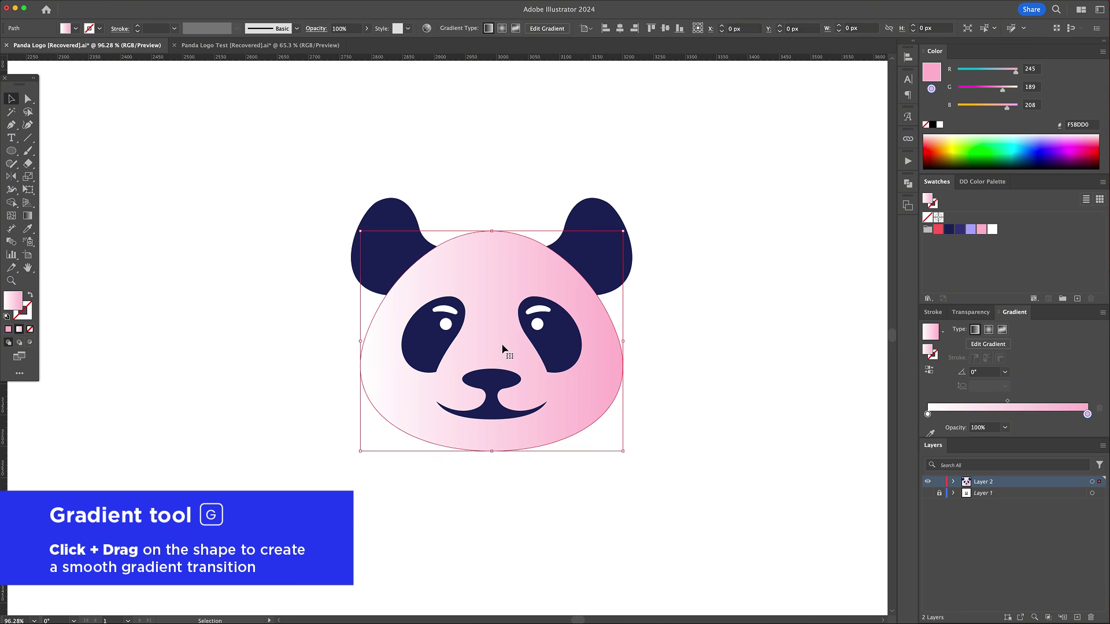
- Redraw the head's gradient vertically at -90°, from white at the forehead to pink beyond the chin
key(g)
drag(494, 303, 494, 591)
key(v)
click(529, 586)
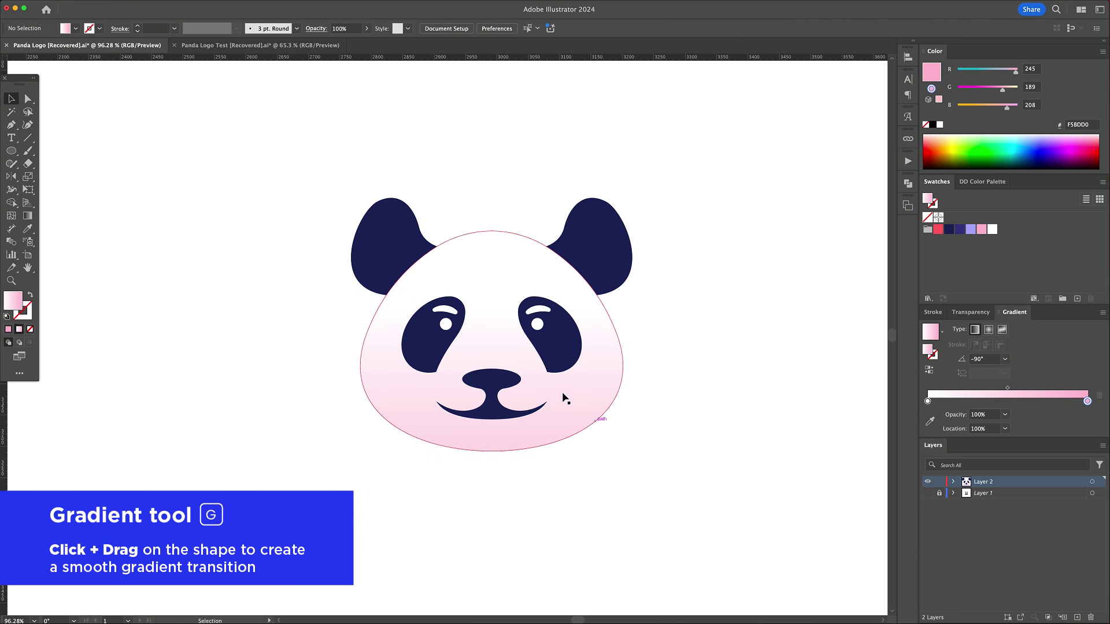
- Apply a linear gradient from blue (R 57, G 57, B 126) to dark blue (R 30, G 38, B 90) to the ears, eye patches and nose-and-mouth shape
mouse_move(481, 325)
mouse_down()
mouse_move(503, 327)
mouse_move(476, 327)
mouse_up()
key(v)
click(407, 352)
shift+click(552, 346)
shift+click(607, 236)
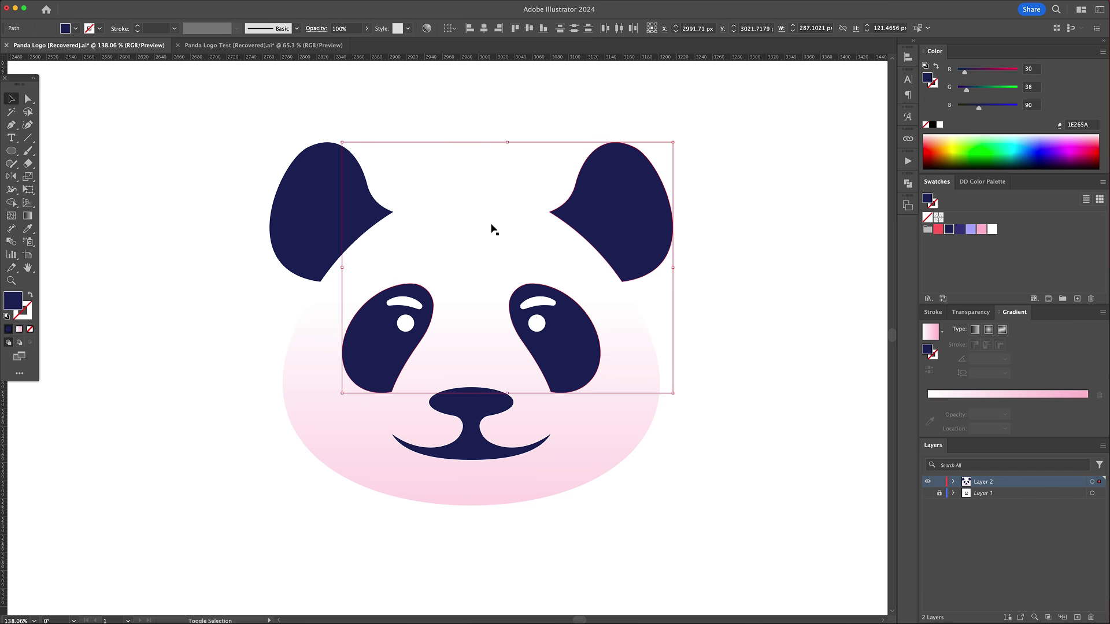
shift+click(468, 433)
click(931, 332)
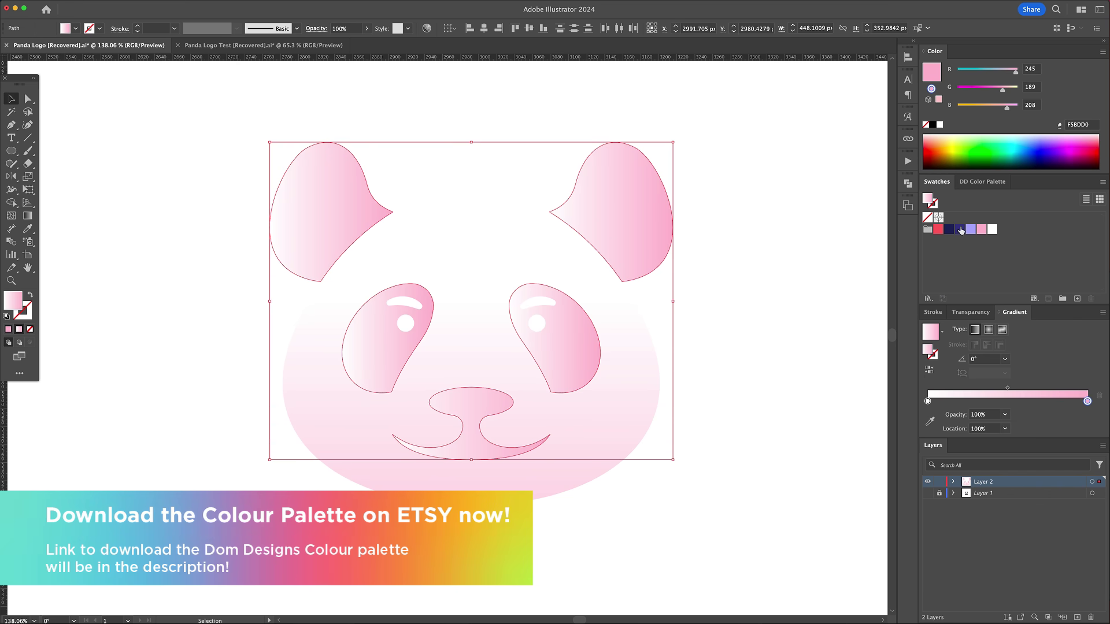
drag(927, 401, 928, 402)
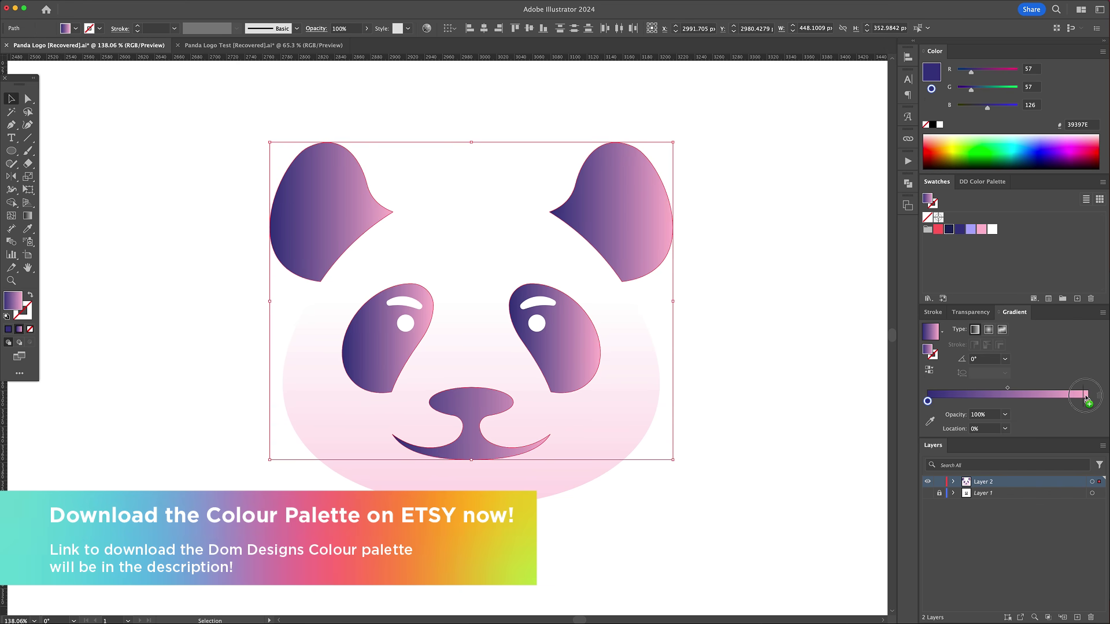
drag(1086, 398, 1087, 400)
click(753, 294)
- Stretch one horizontal gradient across both ears, from lighter blue on the left ear to darker blue on the right ear
click(362, 203)
shift+click(624, 218)
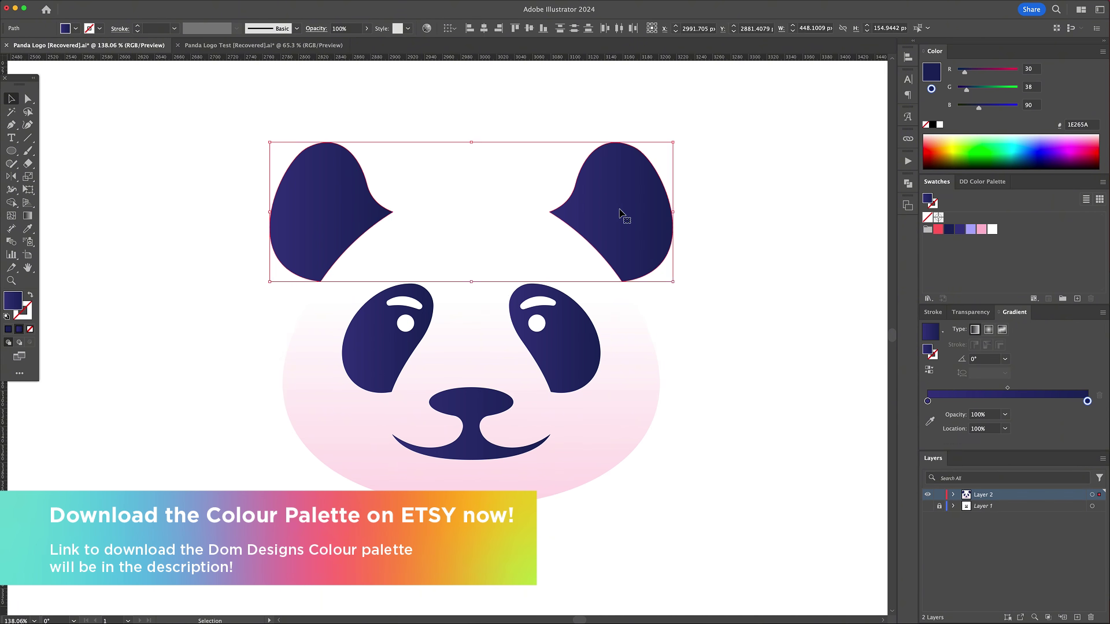
key(g)
drag(320, 212, 705, 212)
key(v)
- Redraw the gradient horizontally across both eye patches, with the left patch lighter and the right patch darker
click(402, 358)
shift+click(554, 356)
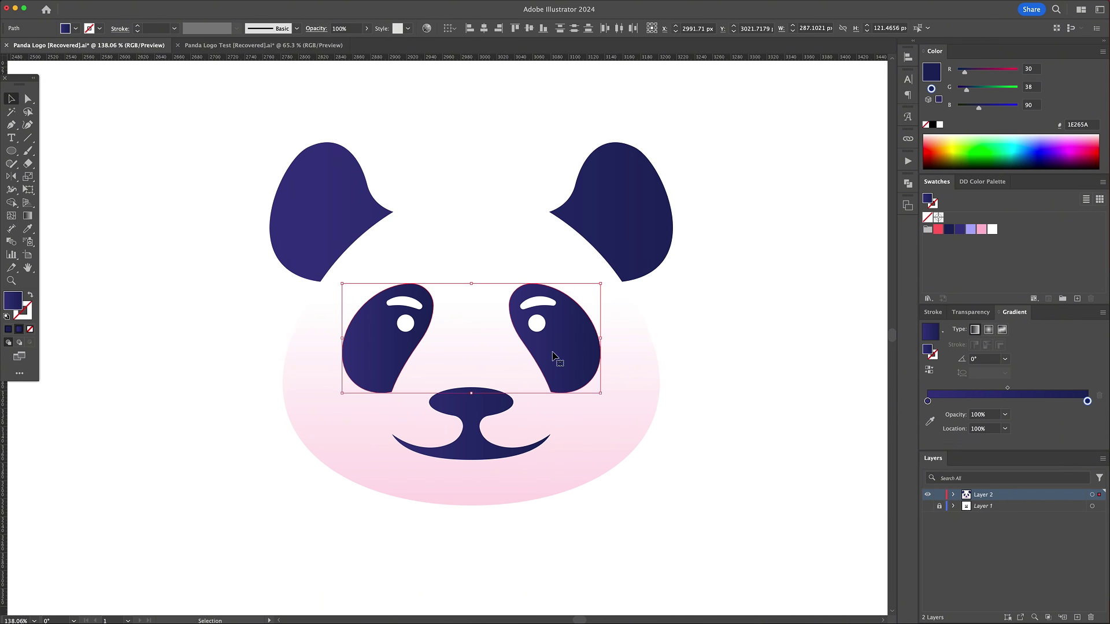
key(g)
drag(369, 345, 417, 346)
key(v)
key(super+shift+a)
- Redraw the nose-and-mouth gradient vertically at -90°, from lighter blue on the nose to darker blue at the mouth
click(468, 400)
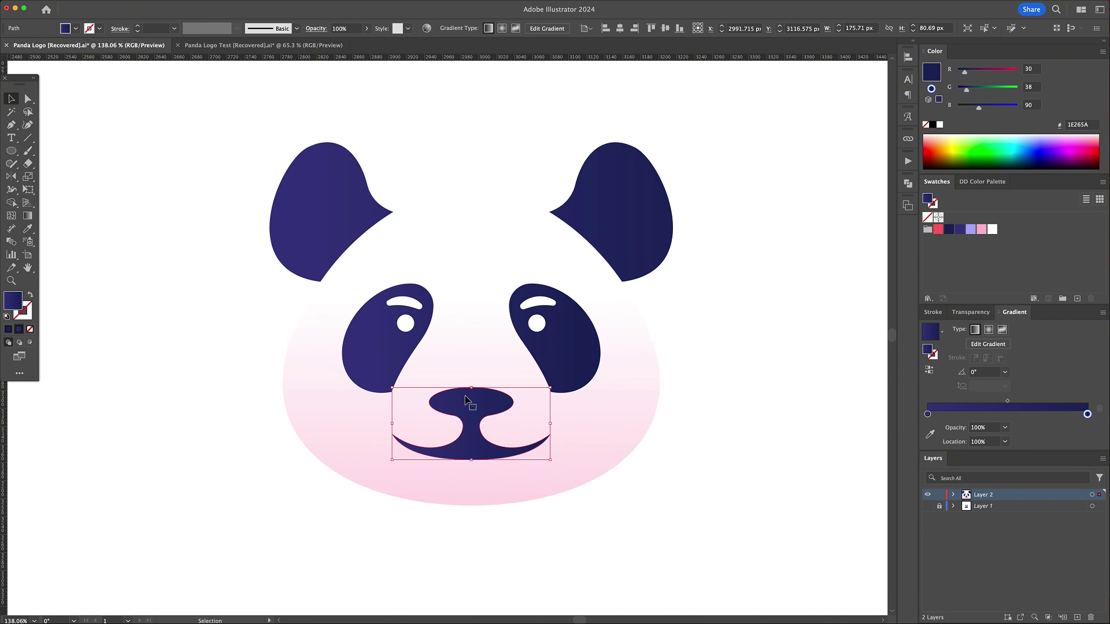
key(g)
drag(470, 399, 471, 475)
key(super+shift+a)
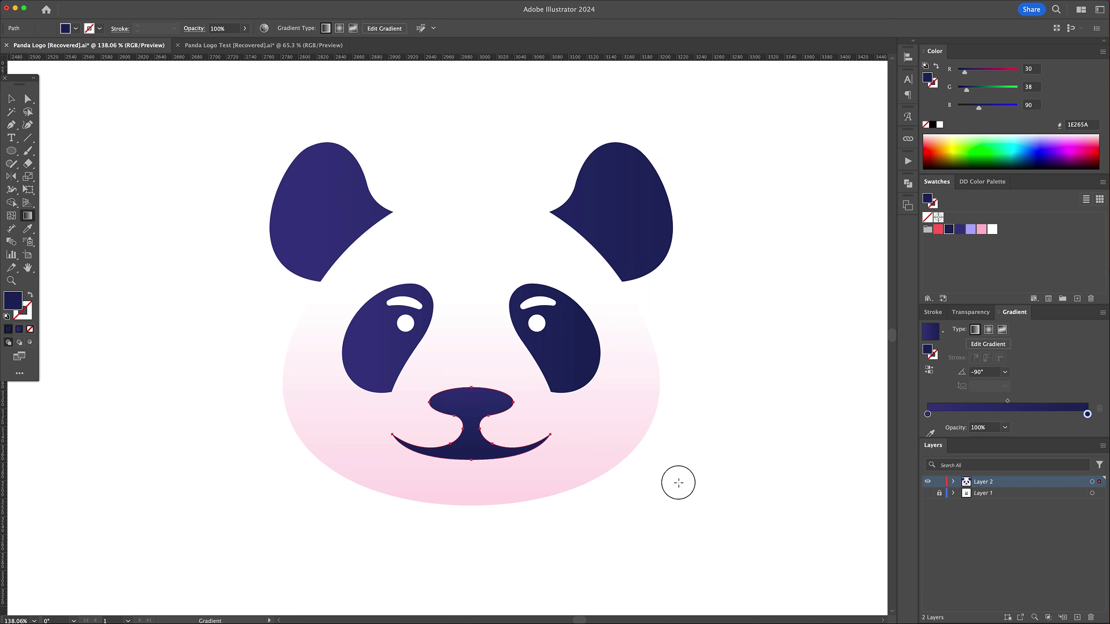
- Fill both brow highlights with the light purple swatch (R 174, G 174, B 255)
key(v)
click(408, 305)
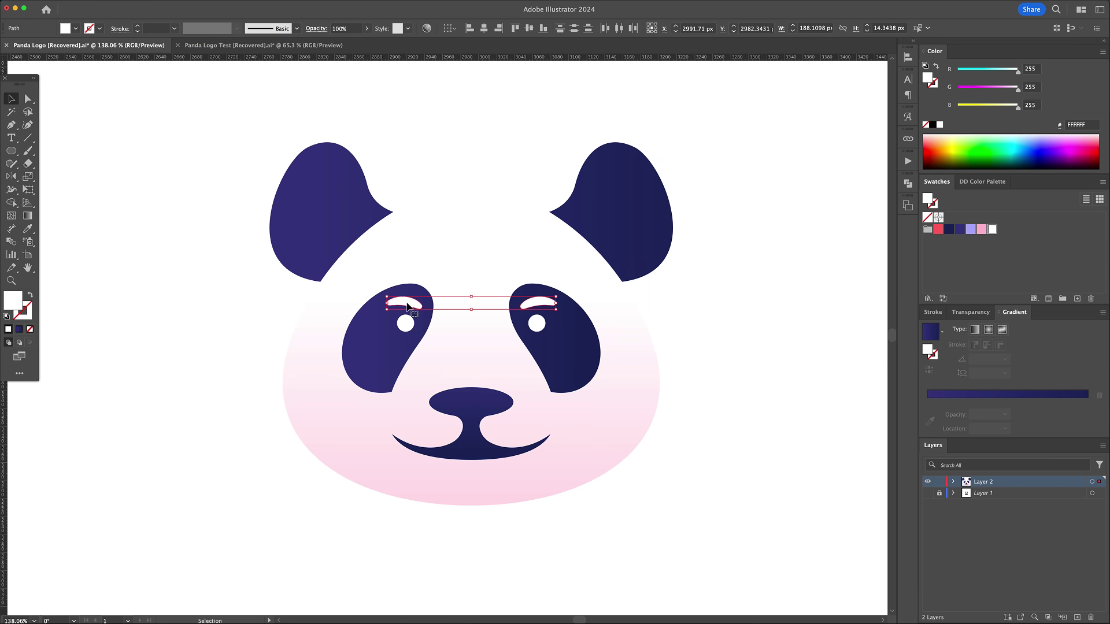
click(973, 230)
click(774, 338)
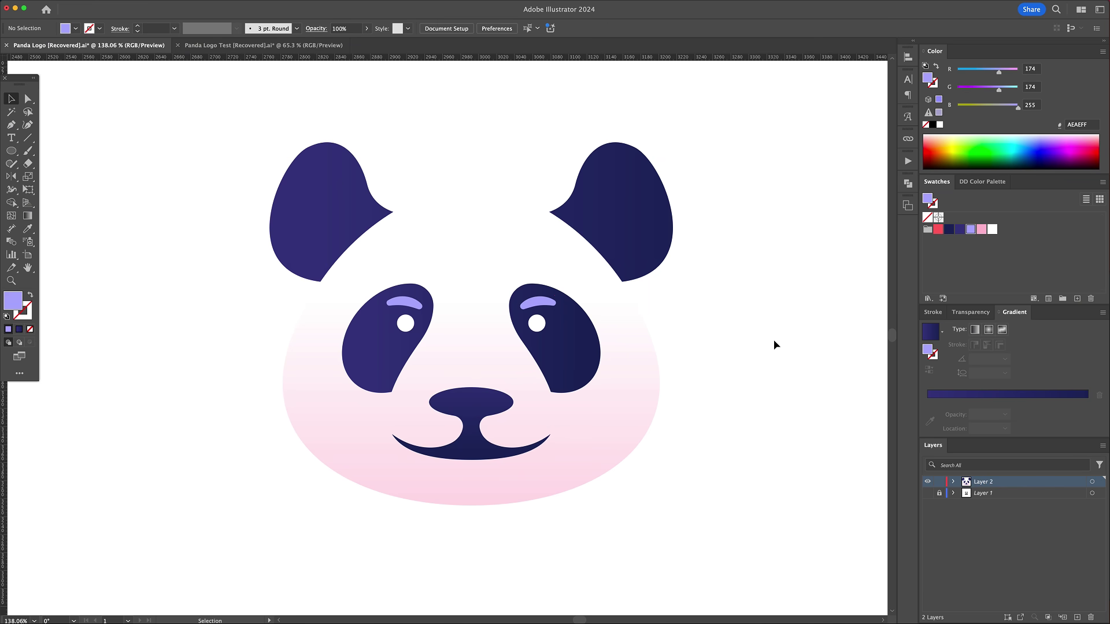
- Paste copies of the head shape in front, move the top copy up 20 px and narrow it symmetrically to about 407 px
scroll(532, 236, right, 1)
click(480, 257)
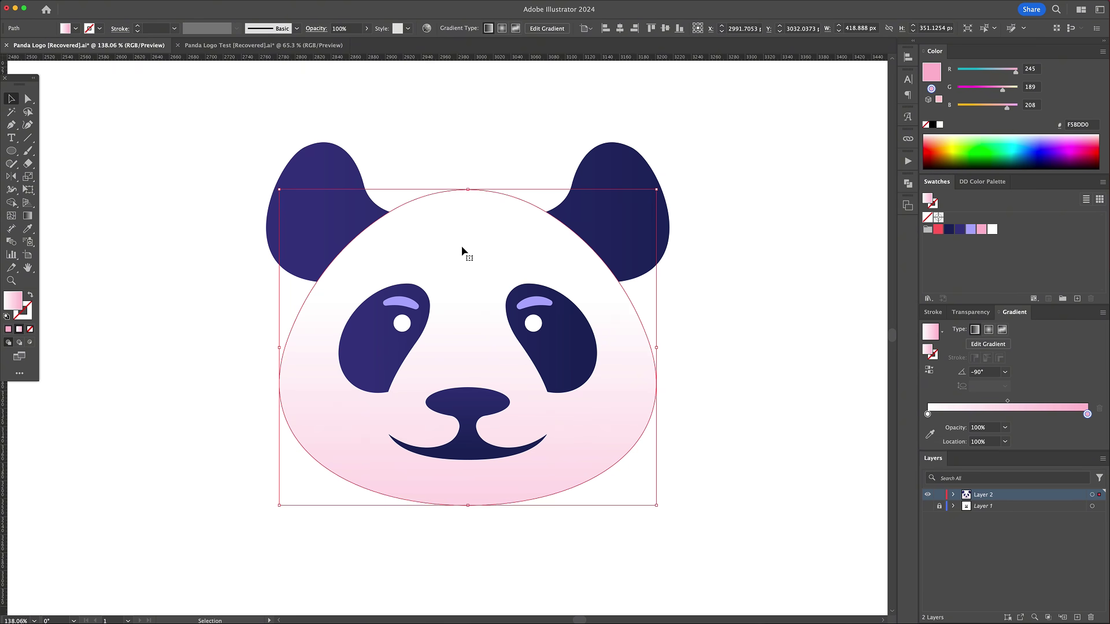
key(a)
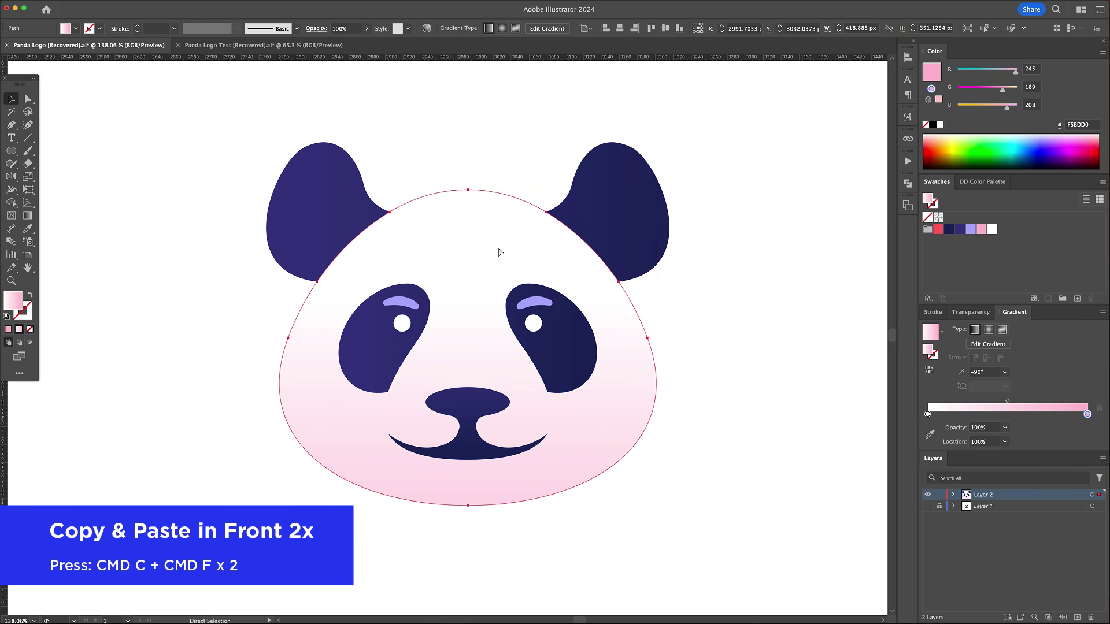
key(v)
key(super+c)
key(super+f)
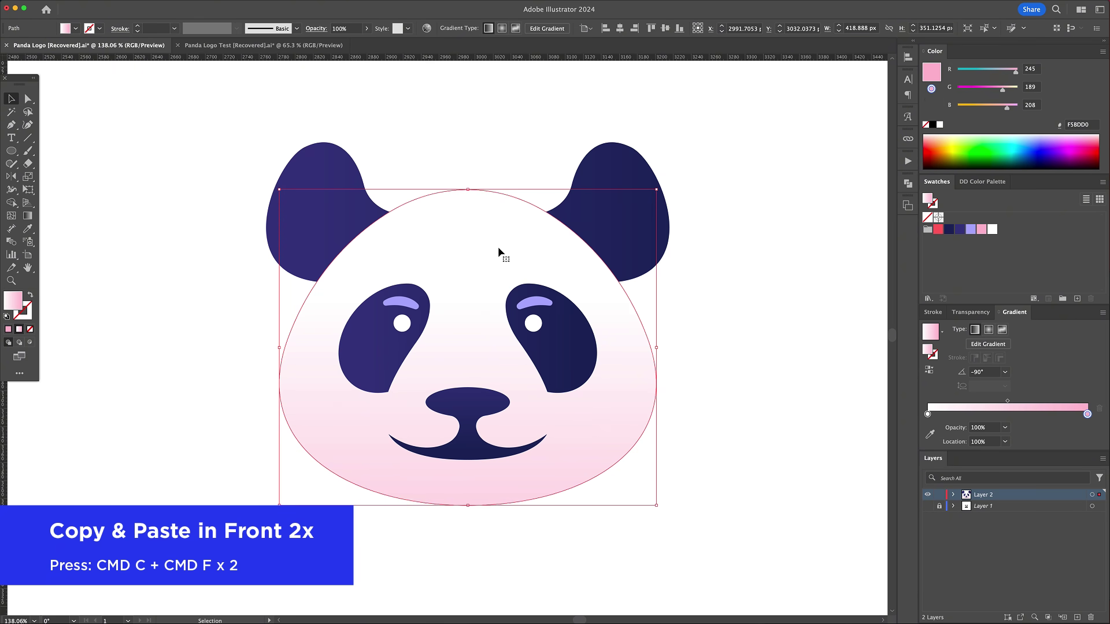
key(shift+Up)
key(shift+Up)
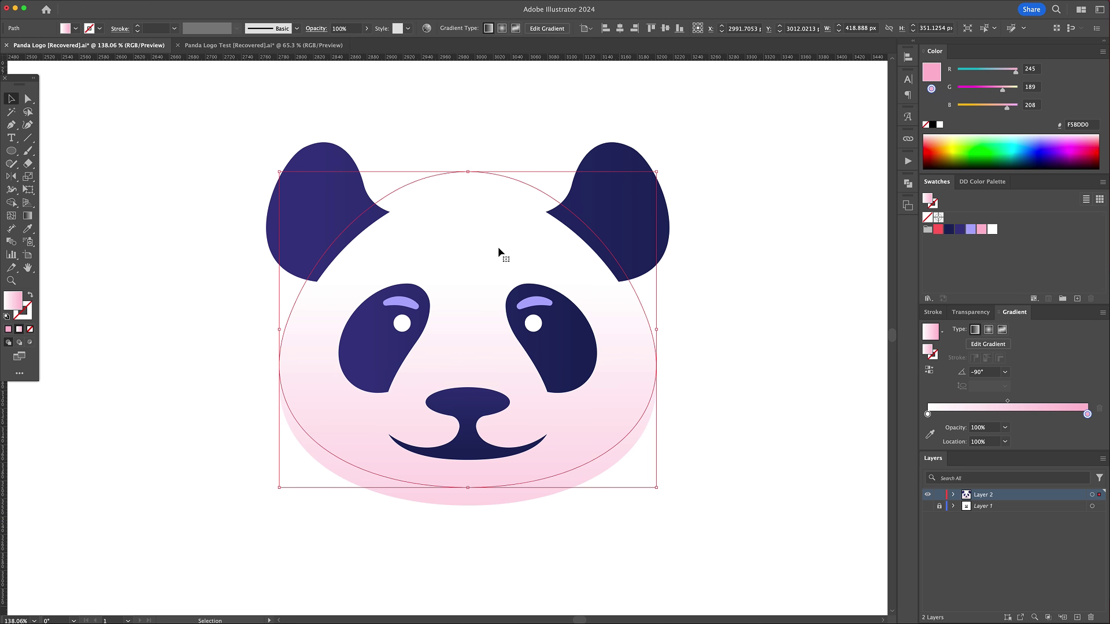
drag(659, 330, 648, 327)
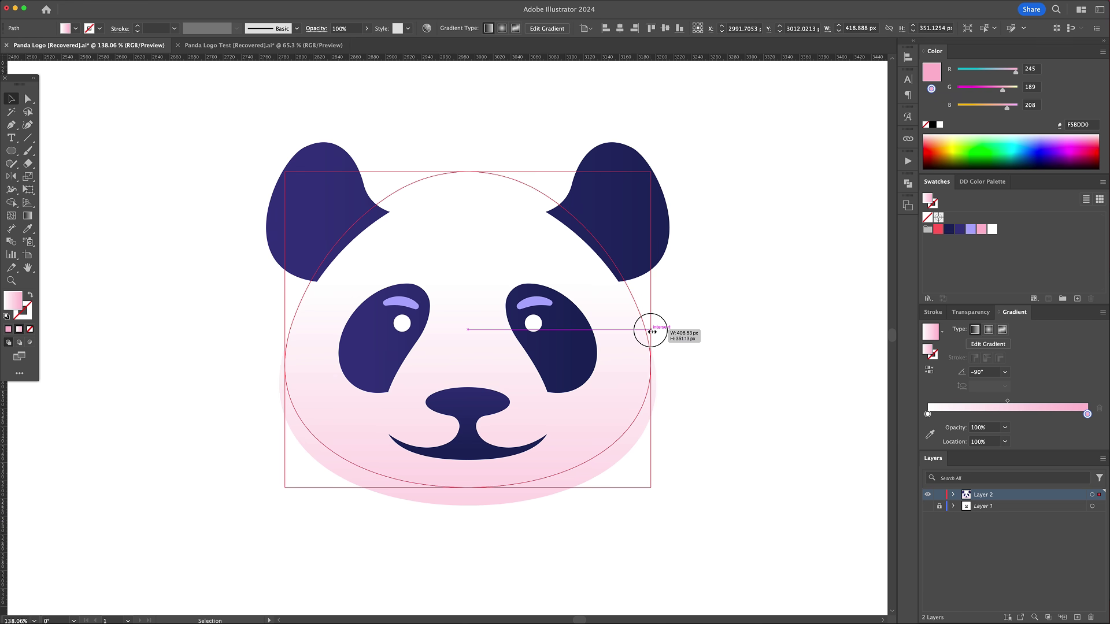
- Trim the head copies with the Shape Builder to a crescent along the lower face and fill it solid pink (R 245, G 189, B 208)
shift+click(655, 401)
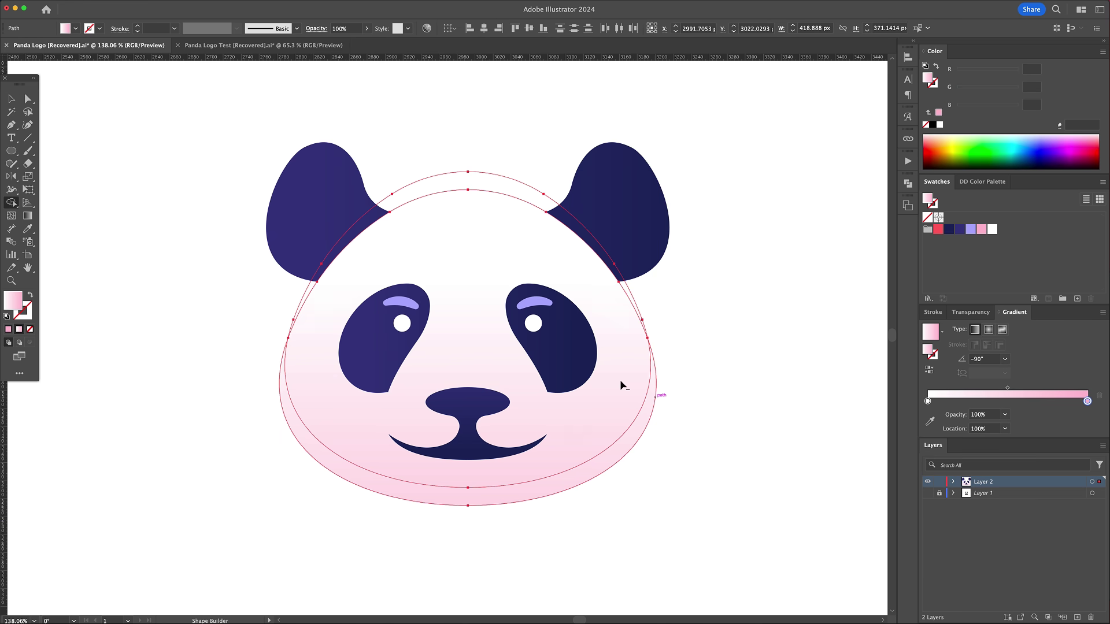
key(shift+m)
key(v)
click(539, 119)
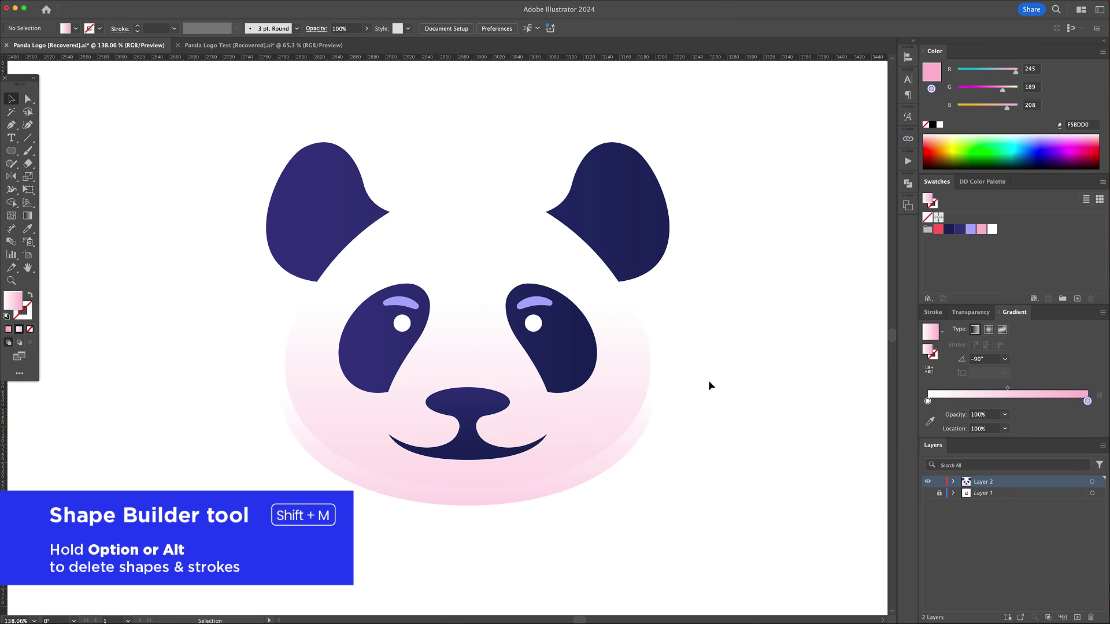
click(636, 432)
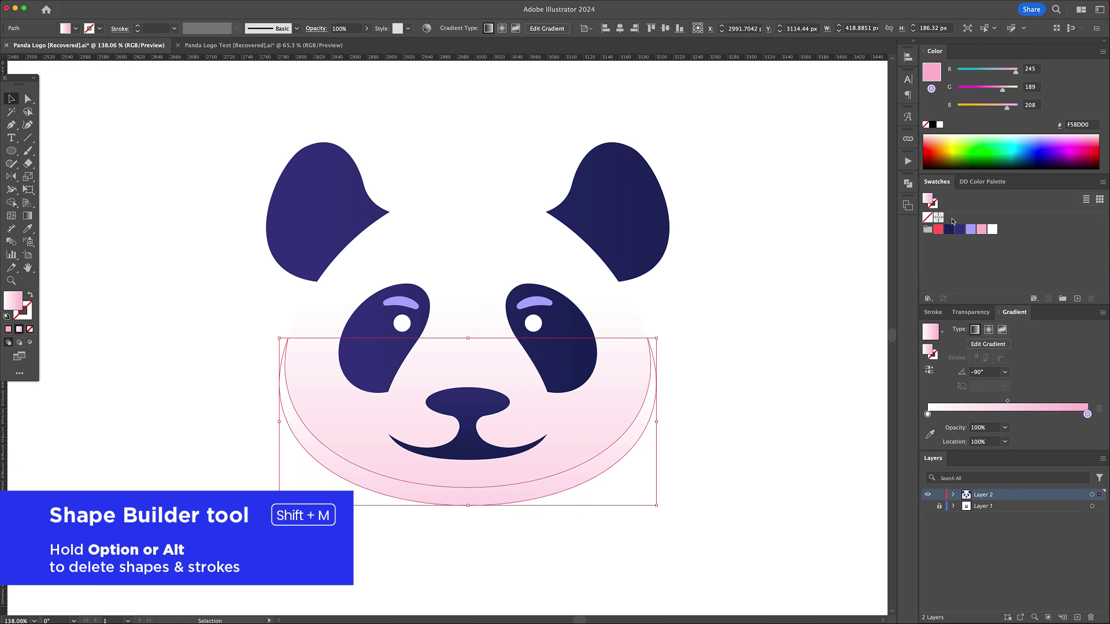
click(981, 228)
click(790, 340)
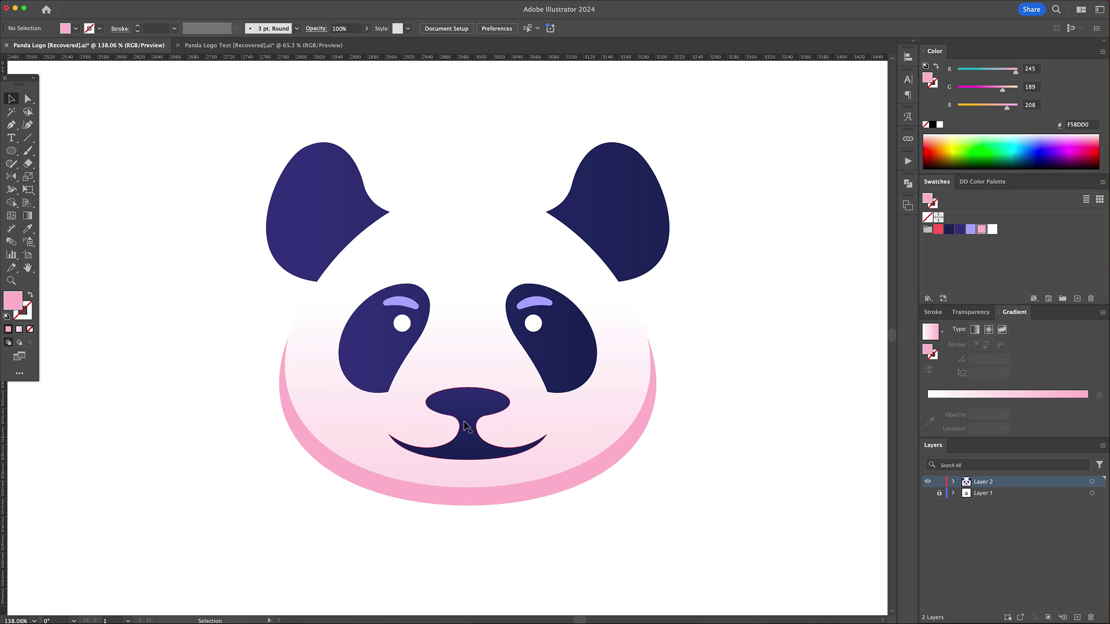
- Draw a light purple ellipse highlight about 54 by 7 px on the upper part of the nose
drag(471, 420, 540, 396)
click(573, 233)
click(778, 276)
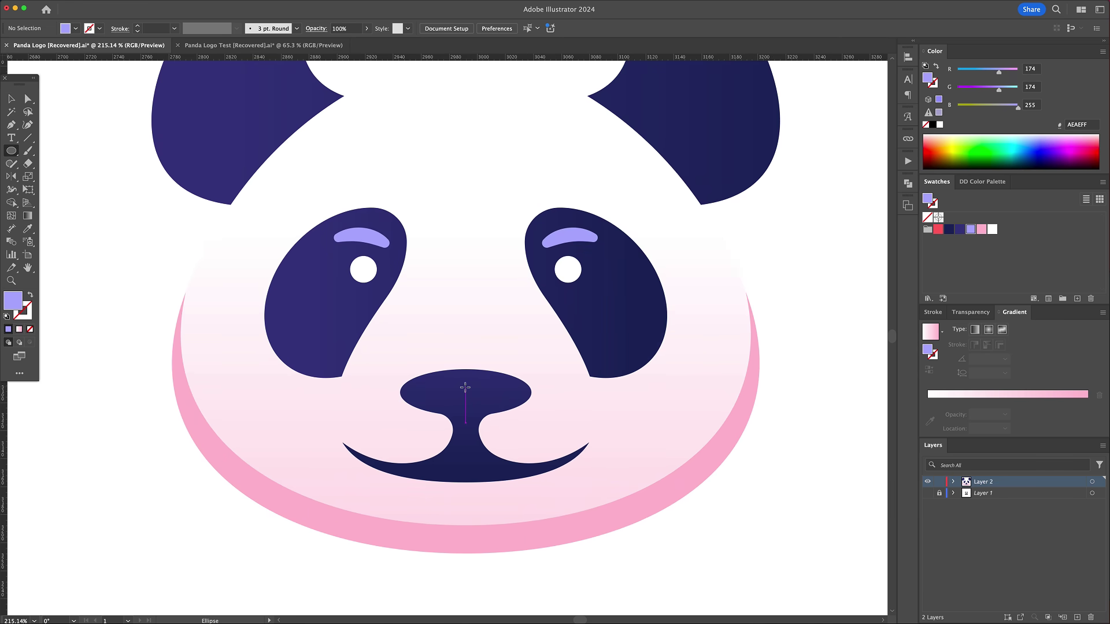
drag(504, 393, 504, 392)
key(v)
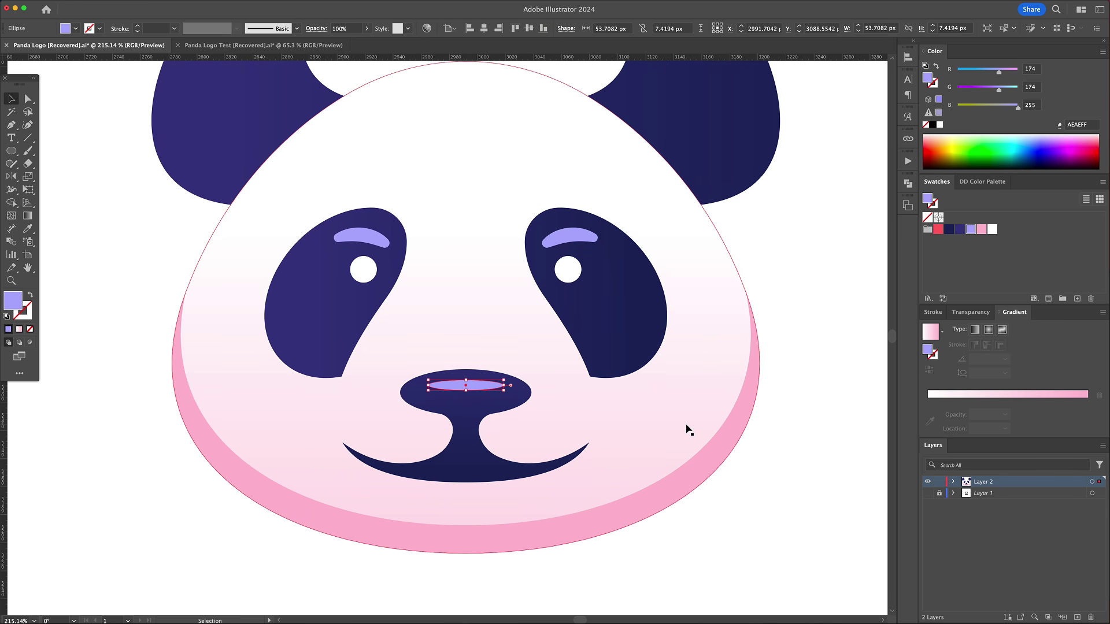
click(785, 367)
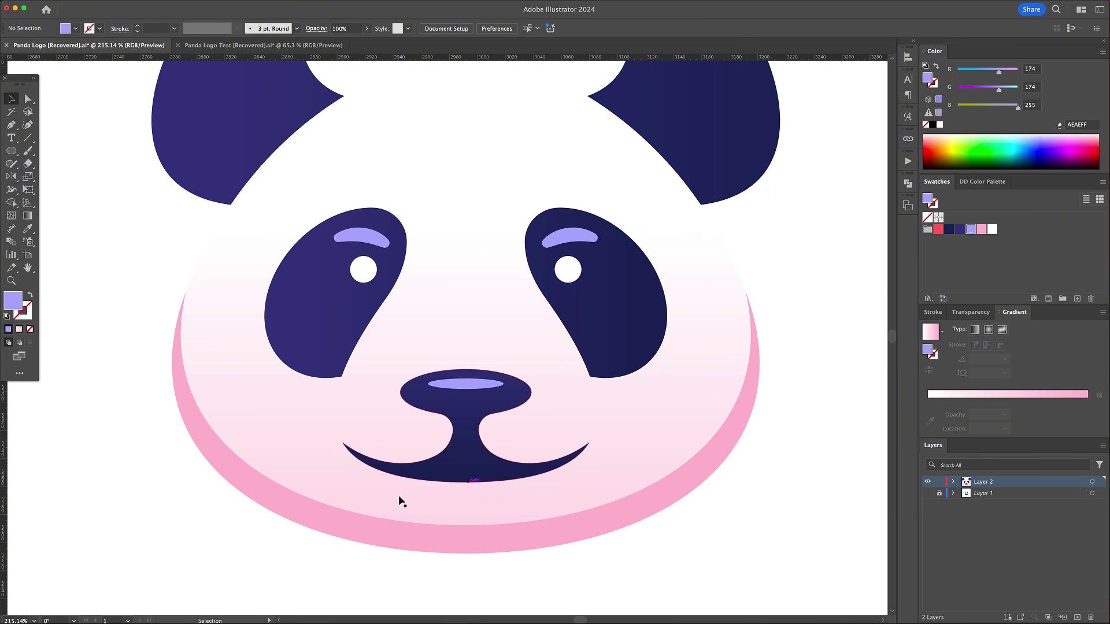
- Show the Layer 1 sketch and switch the artwork to outline view for tracing around the mouth
click(928, 494)
click(710, 459)
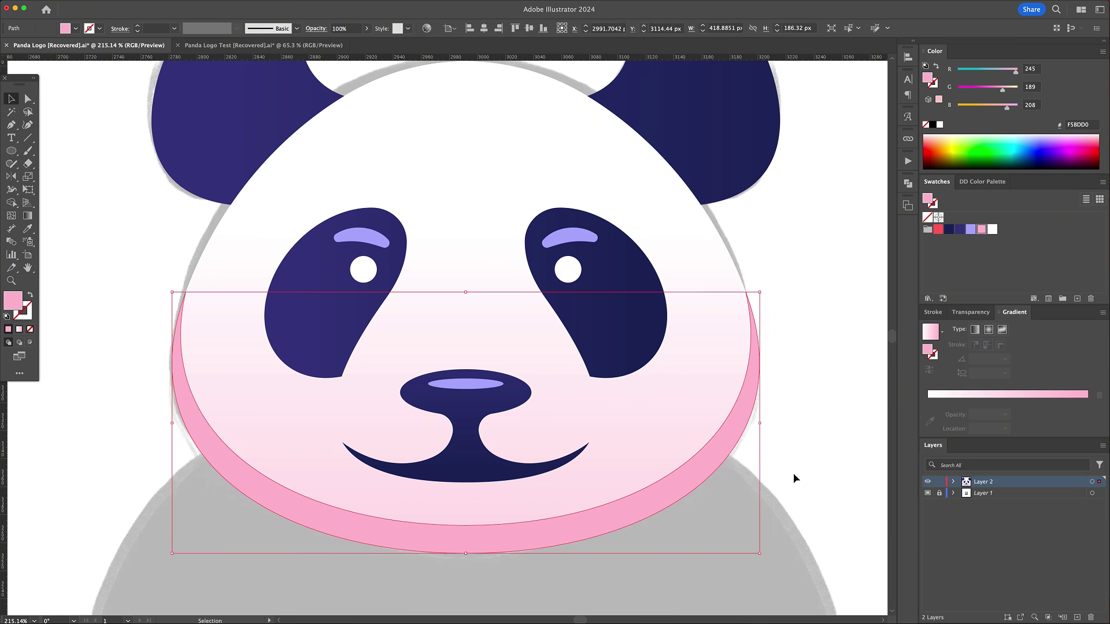
click(800, 476)
key(super+y)
key(z)
drag(440, 481, 449, 453)
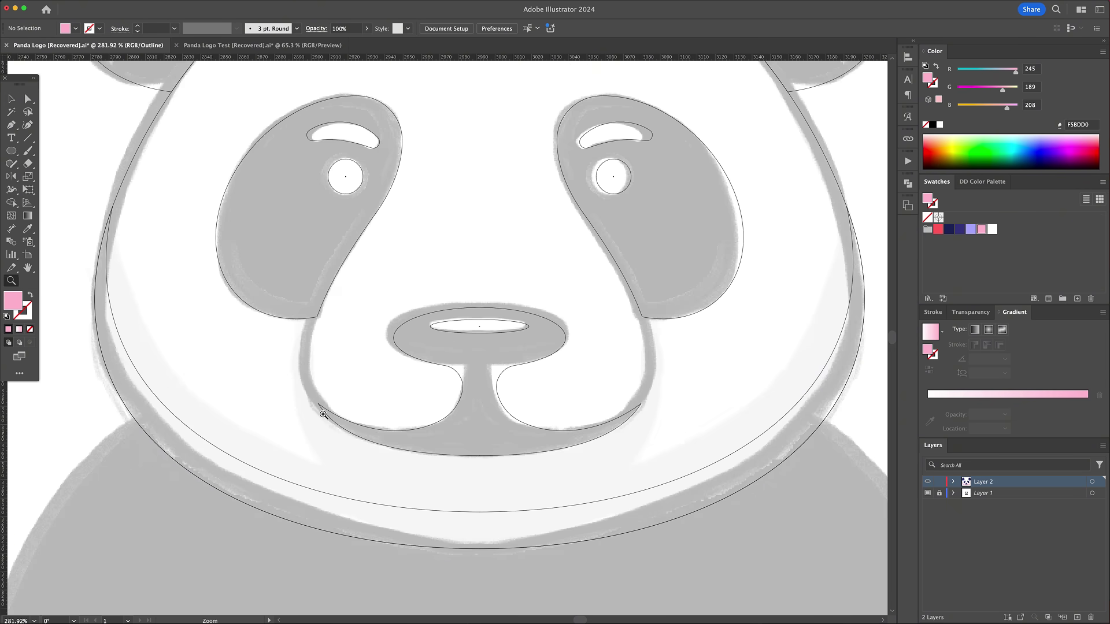
- Trace the left half of the muzzle shading with the Pen tool, from the left eye patch to the chin's centre, and return to colour preview
key(p)
click(317, 317)
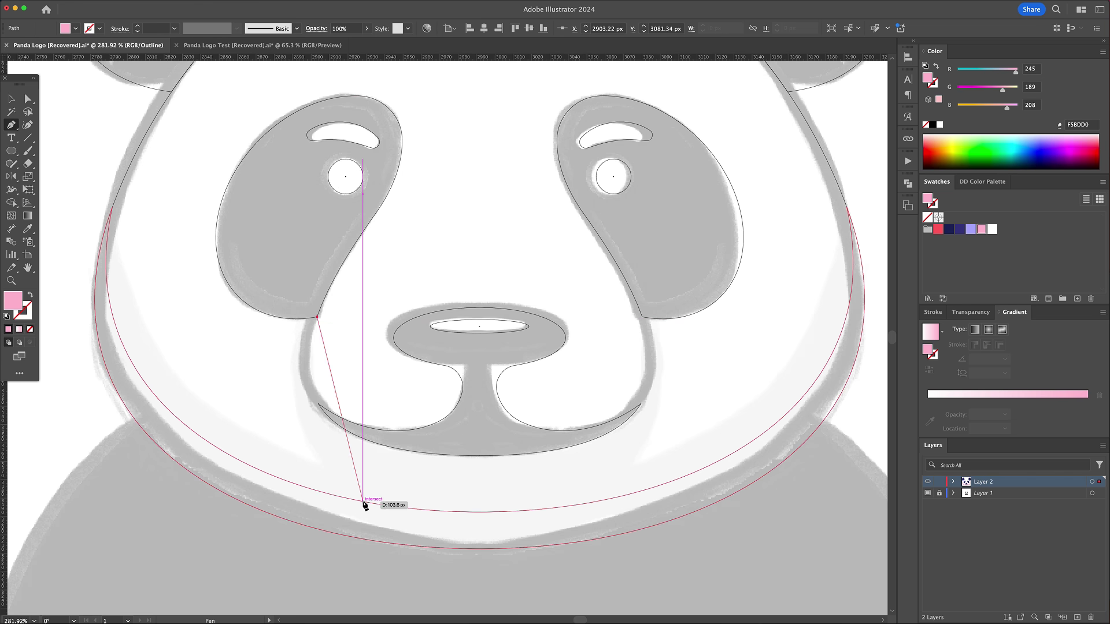
drag(363, 501, 467, 554)
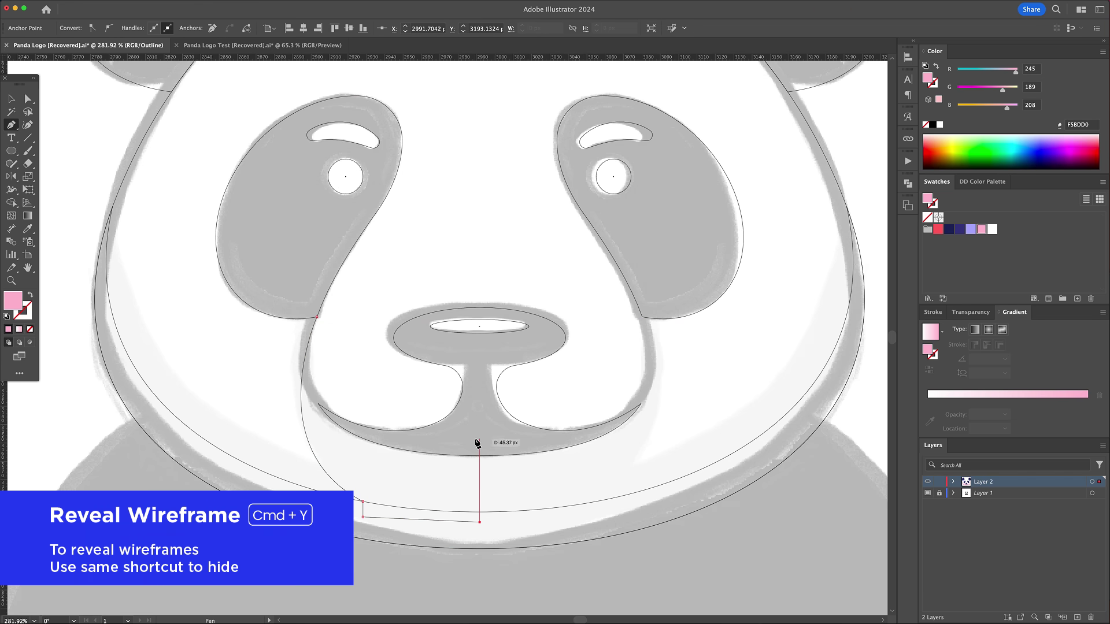
drag(318, 403, 291, 377)
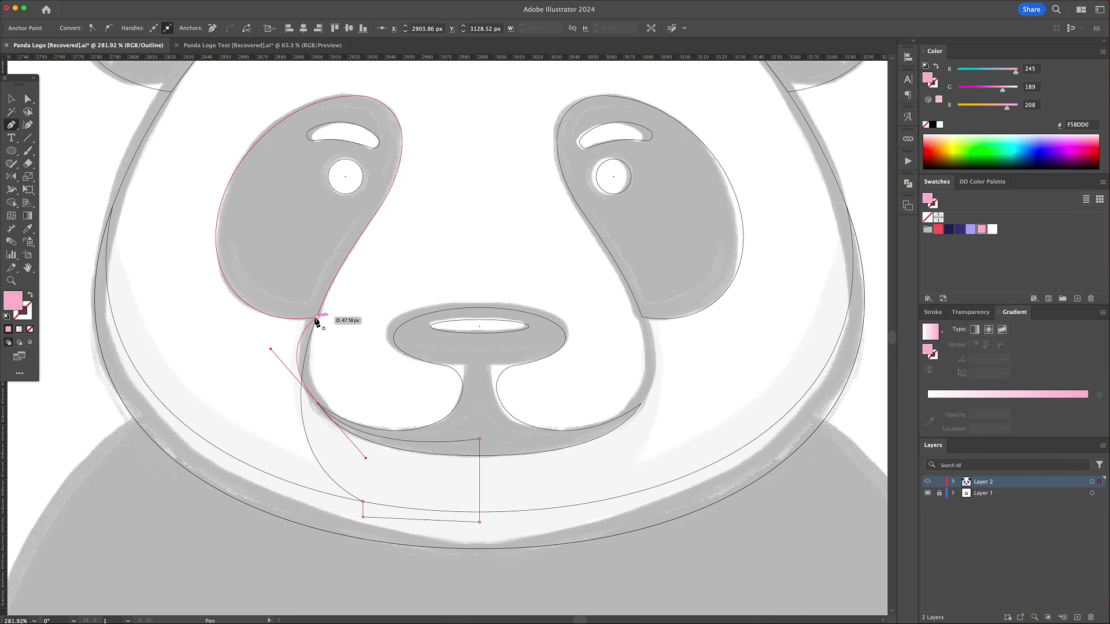
drag(298, 369, 298, 369)
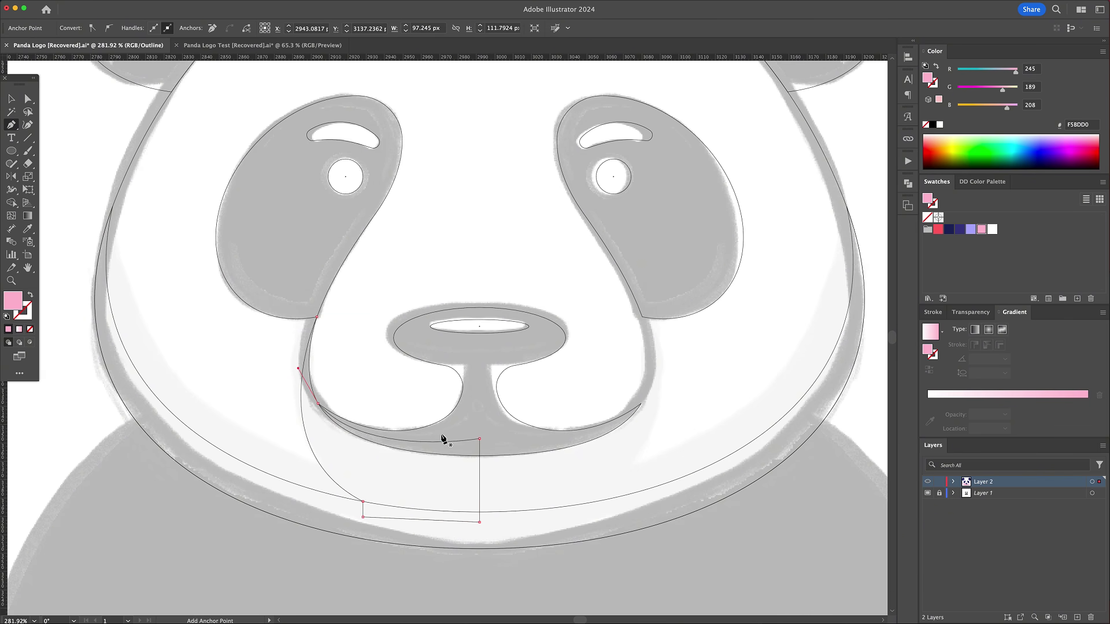
key(v)
click(660, 549)
key(super+y)
scroll(440, 401, down, 5)
- Reflect a copy of the muzzle shading half across the face's vertical centre line to complete the other side
click(441, 442)
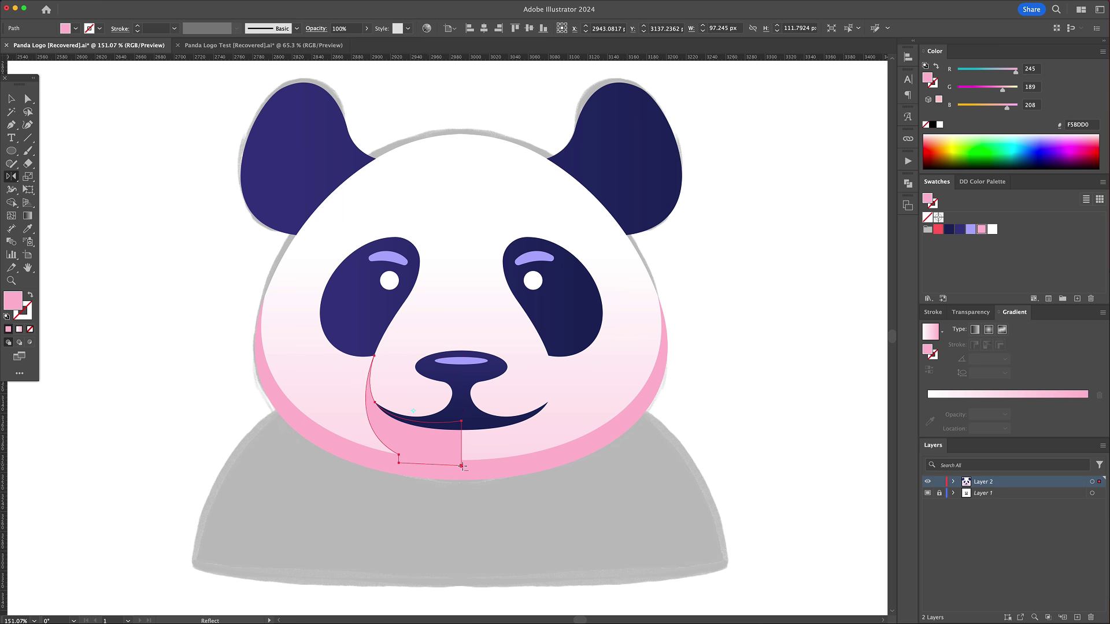
alt+click(462, 466)
click(249, 446)
key(v)
click(716, 413)
- Duplicate the head shape below the face as the body and scale it to about 560 by 469 px over the sketched shoulders
scroll(573, 368, down, 4)
click(572, 368)
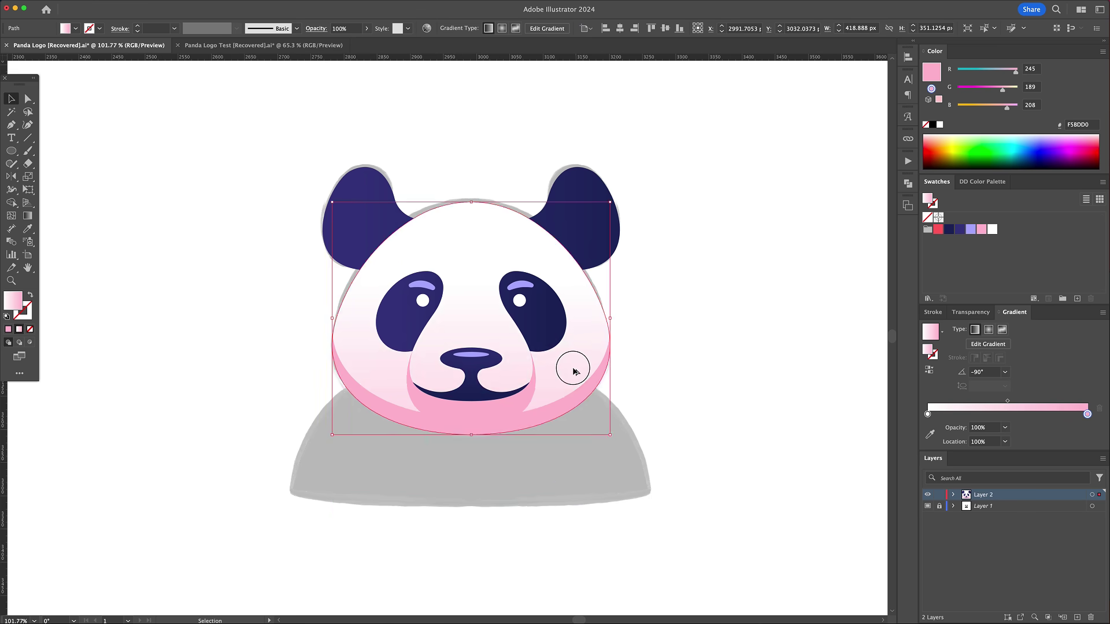
drag(573, 368, 577, 463)
drag(610, 296, 641, 271)
drag(592, 436, 590, 492)
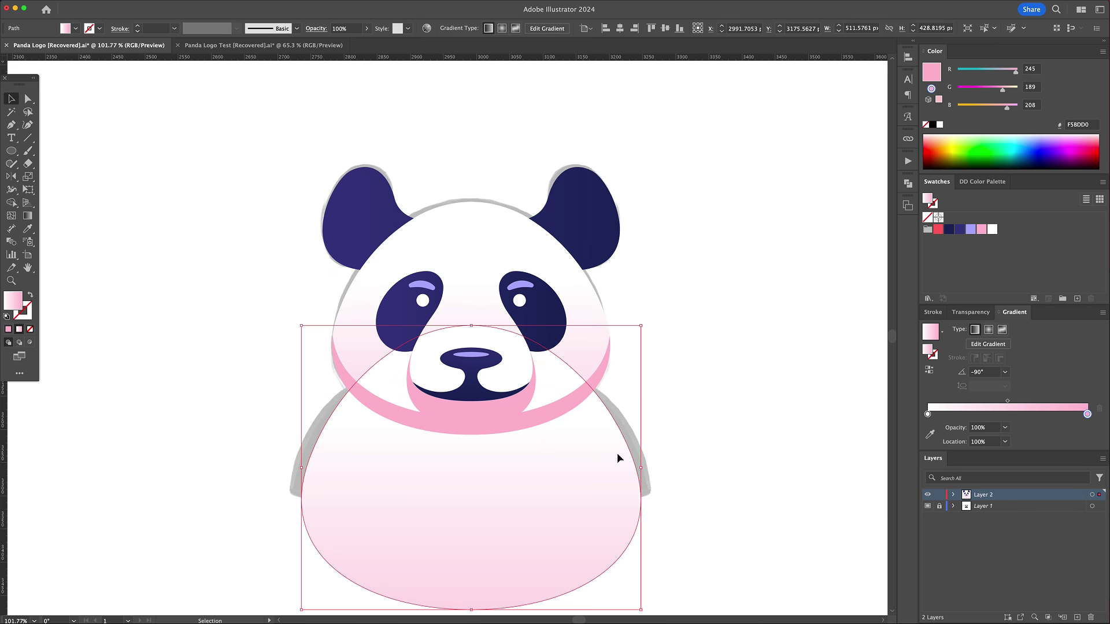
drag(645, 324, 660, 310)
drag(595, 431, 595, 440)
- Fill the body with the ears' dark blue gradient using the Eyedropper and run it vertically at -90°
key(i)
click(590, 216)
drag(511, 418, 494, 382)
- Send the body shape to the back, behind the head
key(v)
right_click(525, 300)
mouse_move(545, 575)
click(659, 600)
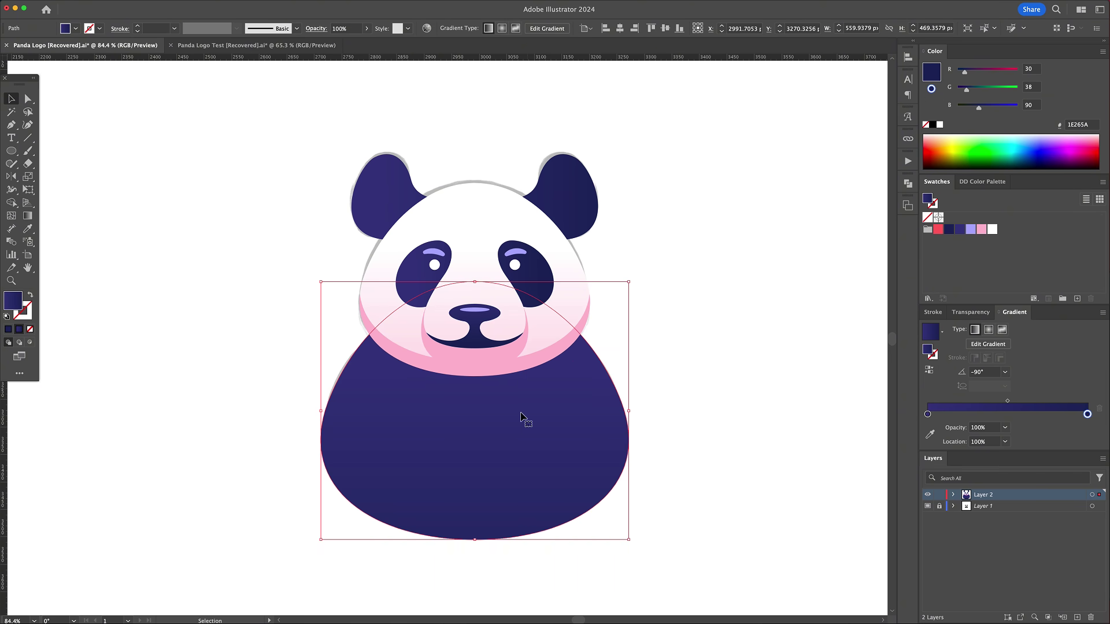
click(709, 421)
- Duplicate the head shape slightly lower and fill the copy solid dark blue (R 30, G 38, B 90)
drag(696, 405, 693, 417)
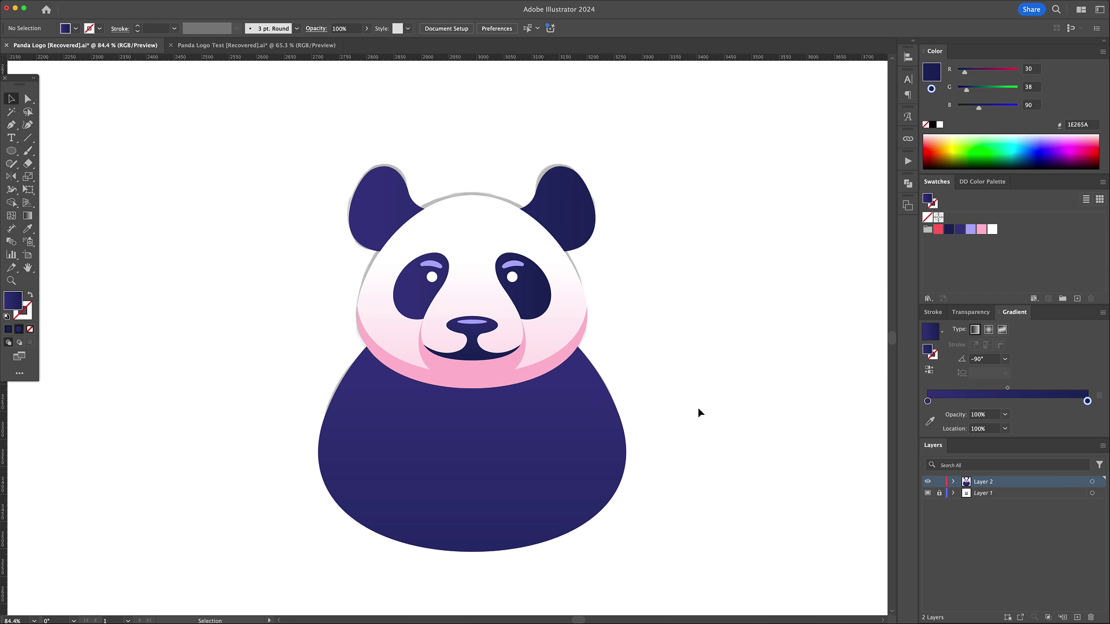
drag(548, 330, 547, 345)
click(948, 230)
- Trim the dark blue head copy against the body with the Shape Builder, leaving only a shadow below the chin
shift+click(579, 417)
key(shift+m)
click(554, 280)
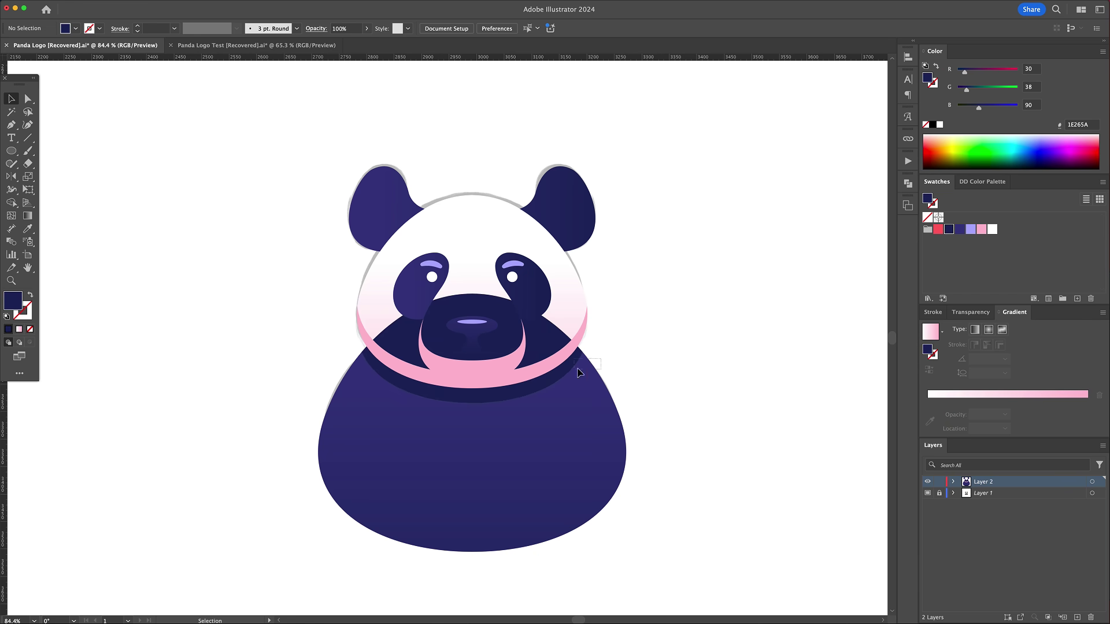
key(v)
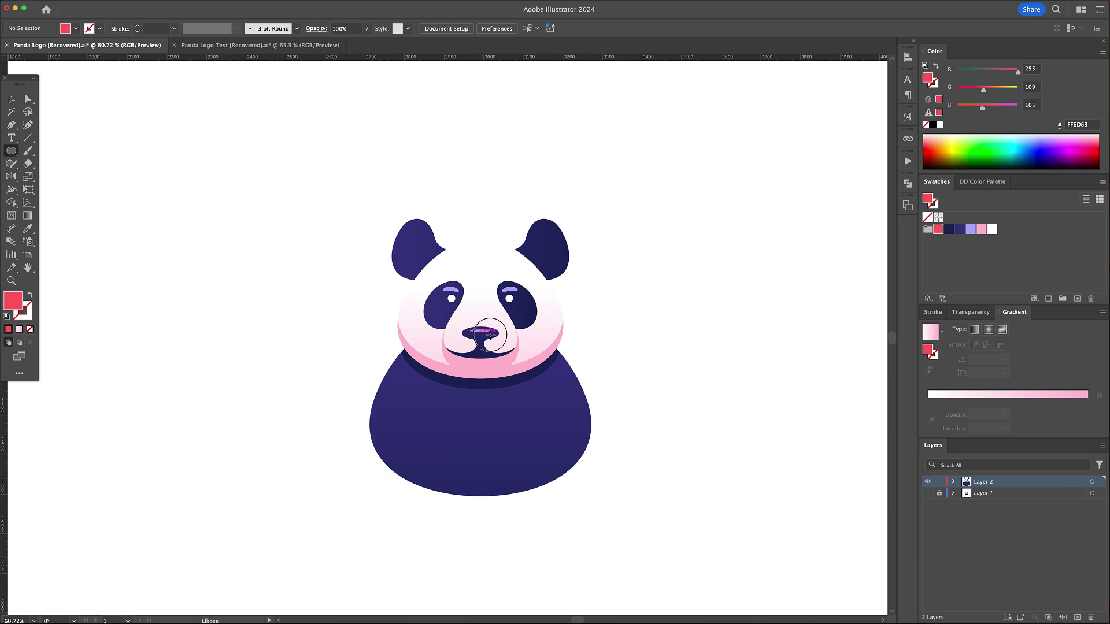
- Draw a red circle over the panda's head, move it up and enlarge it to about 647 px across
drag(481, 332, 604, 362)
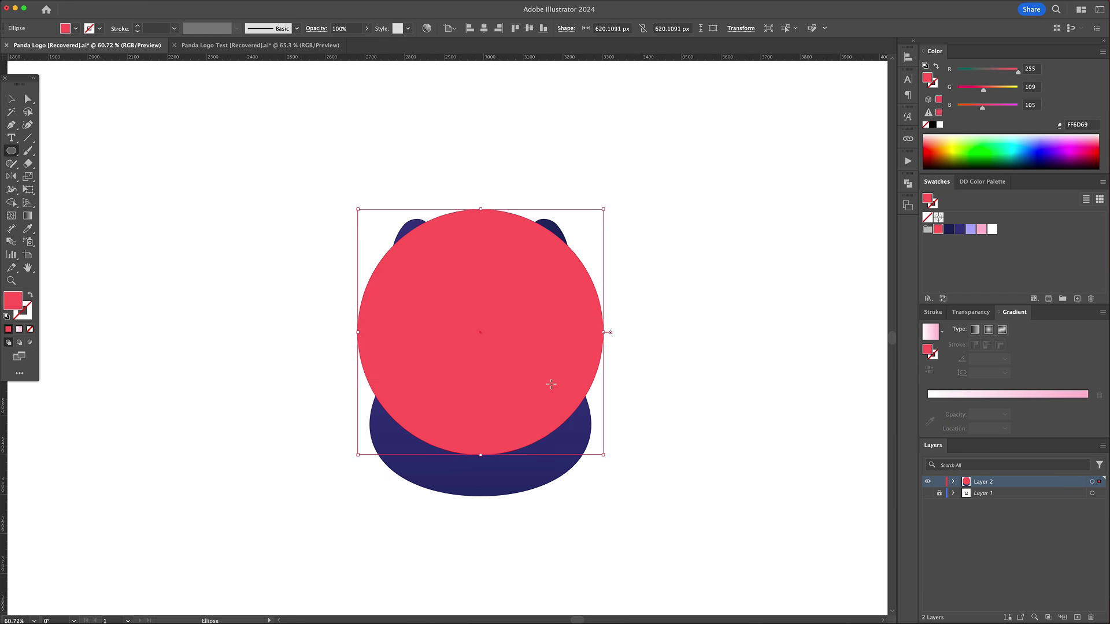
key(v)
drag(546, 384, 547, 355)
drag(606, 180, 609, 173)
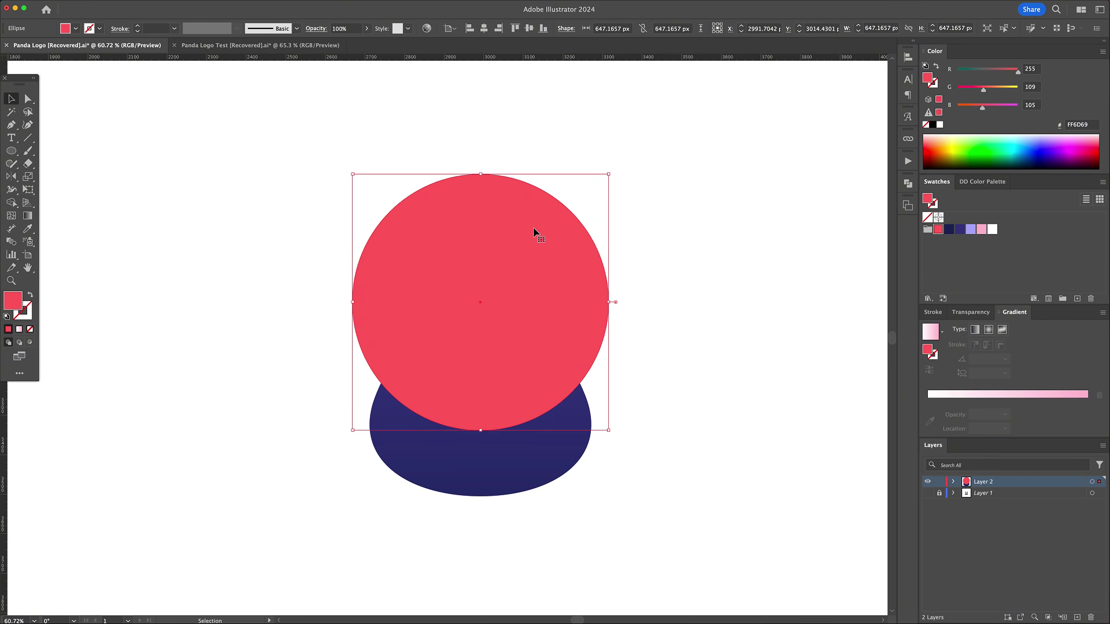
- Send the red circle to the back, behind the whole panda
right_click(533, 232)
mouse_move(550, 504)
key(Return)
click(696, 352)
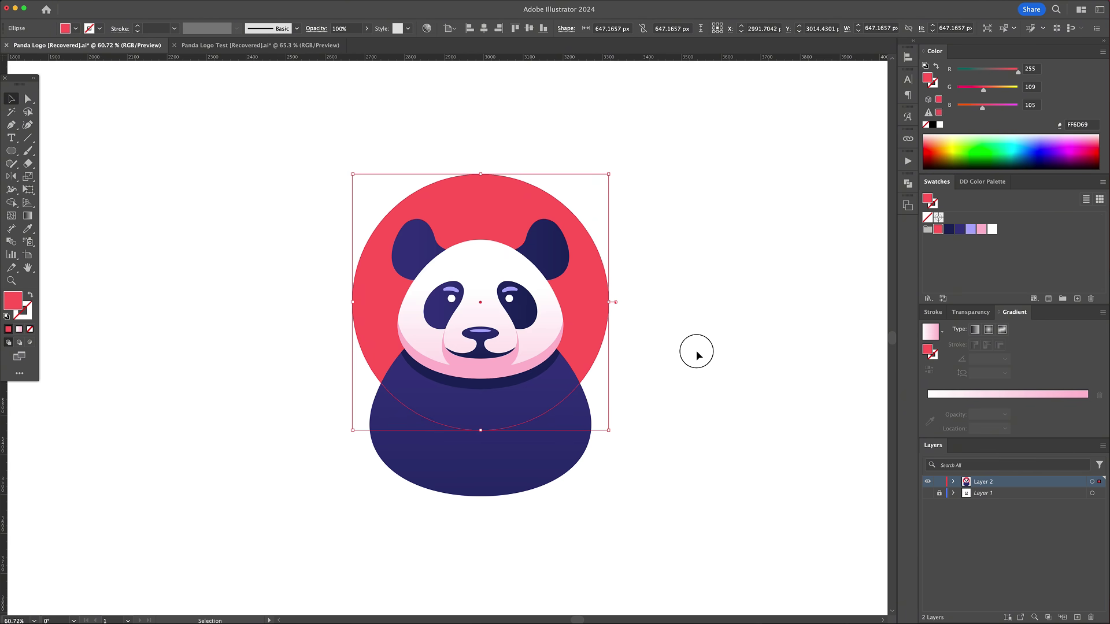
- Scale the red background circle down to about 596 px across and shift it slightly upward behind the head
click(602, 334)
drag(608, 173, 599, 181)
drag(491, 202, 491, 194)
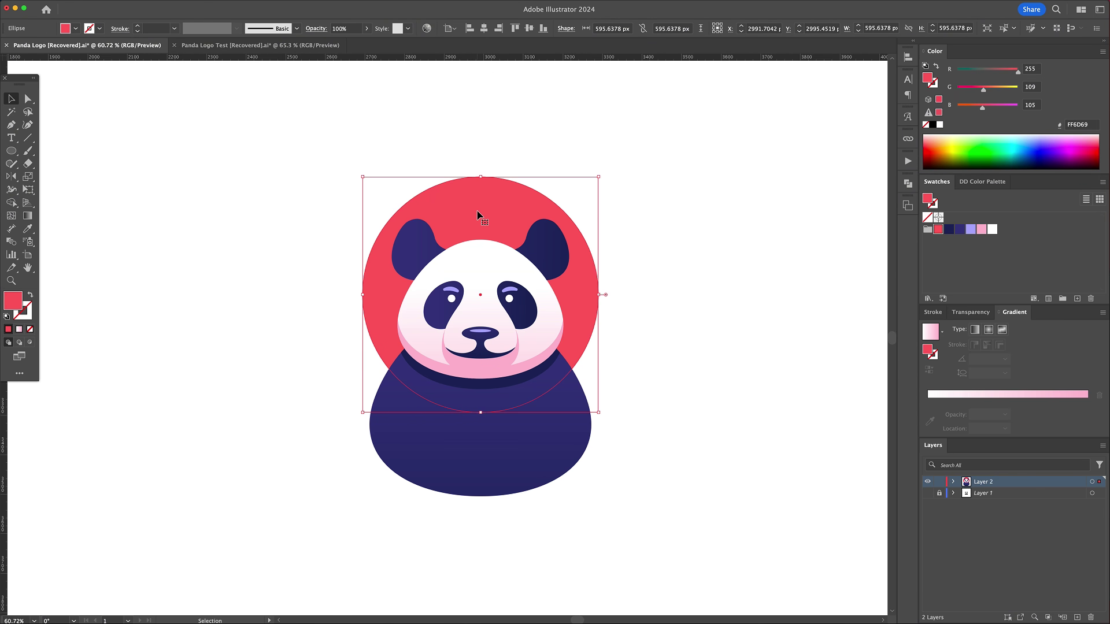
- Copy the red background circle and paste the duplicate in place in front of all the artwork
key(Delete)
key(super+z)
click(511, 166)
click(529, 216)
click(102, 6)
mouse_move(82, 6)
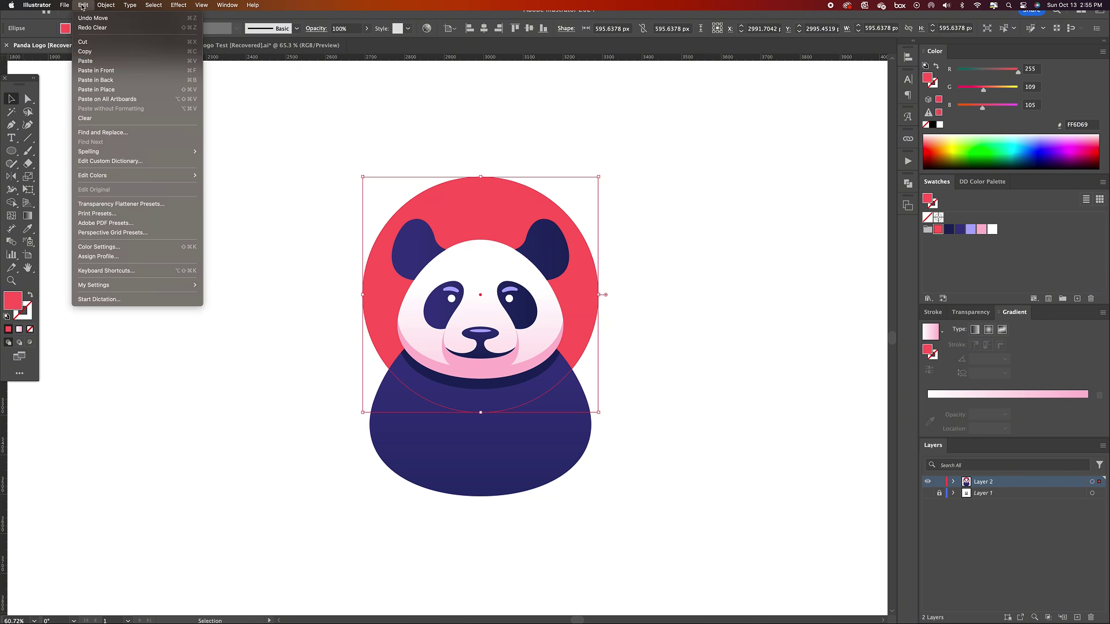
click(108, 53)
click(599, 163)
mouse_move(510, 215)
mouse_down()
mouse_move(535, 202)
mouse_move(520, 212)
mouse_up()
key(super+z)
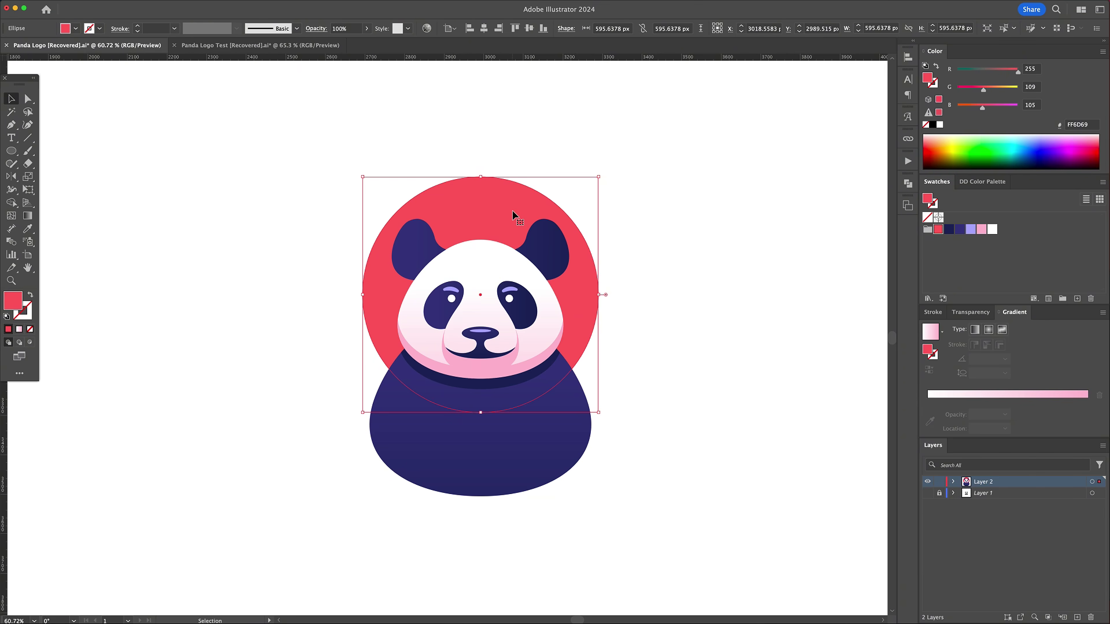
key(super+shift+a)
key(super+f)
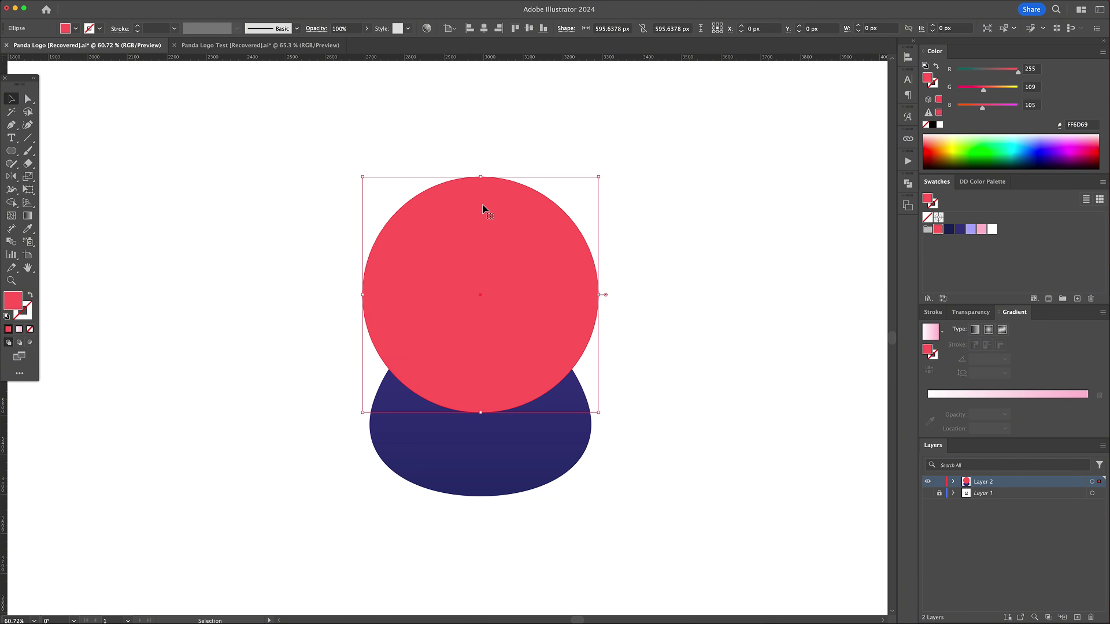
- Make a clipping mask from all the artwork, using the front circle to crop the panda into a round badge
click(682, 217)
key(super+a)
right_click(452, 259)
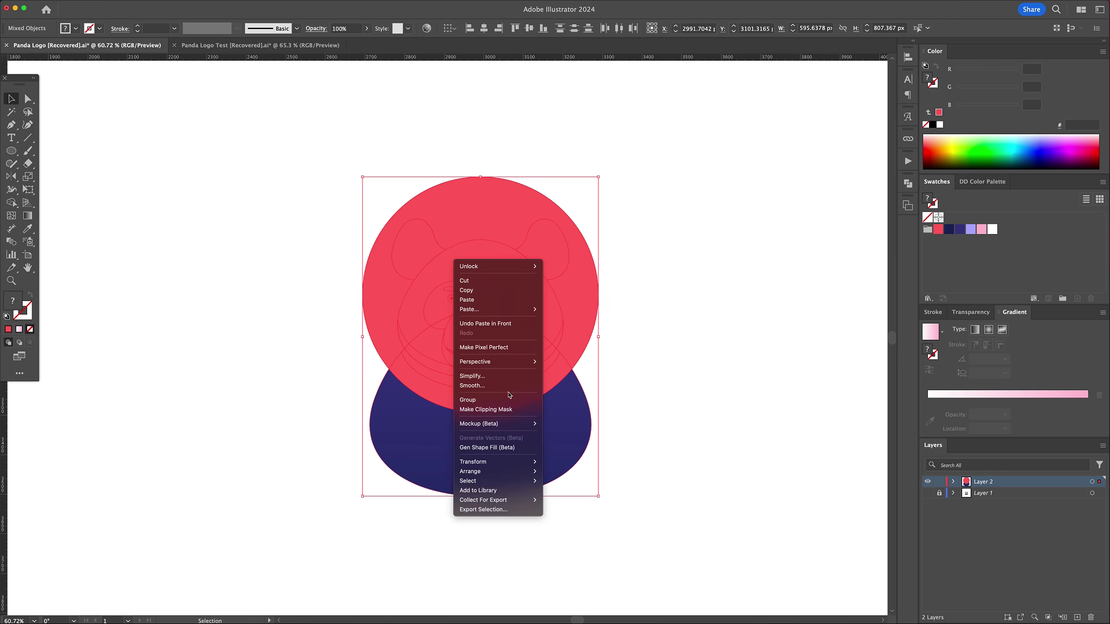
click(496, 411)
click(655, 380)
key(z)
drag(525, 272, 586, 243)
drag(580, 245, 579, 263)
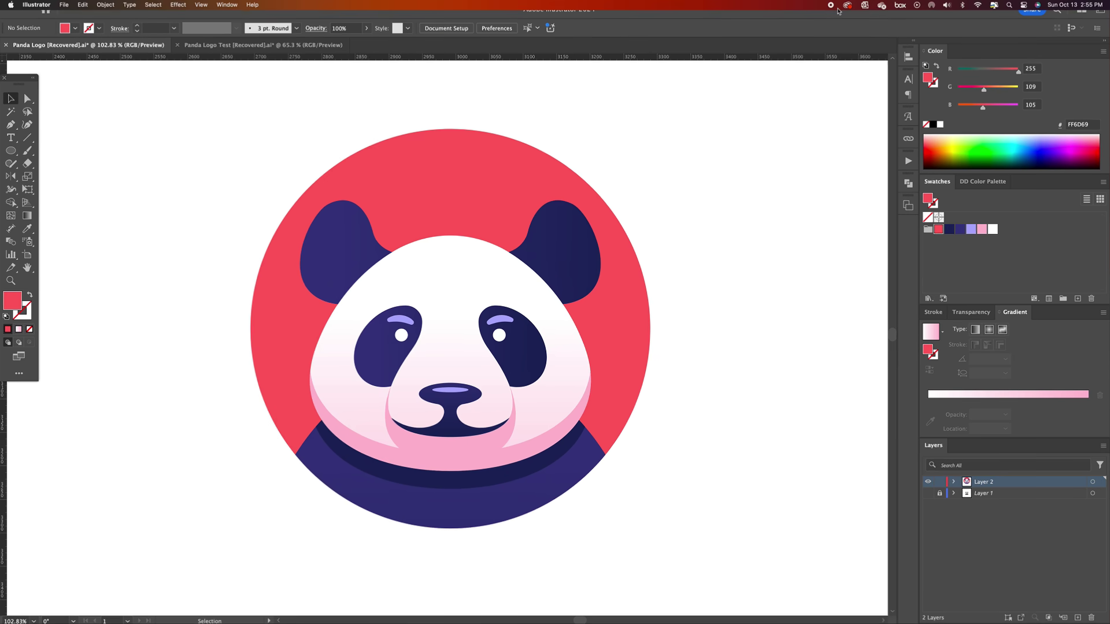